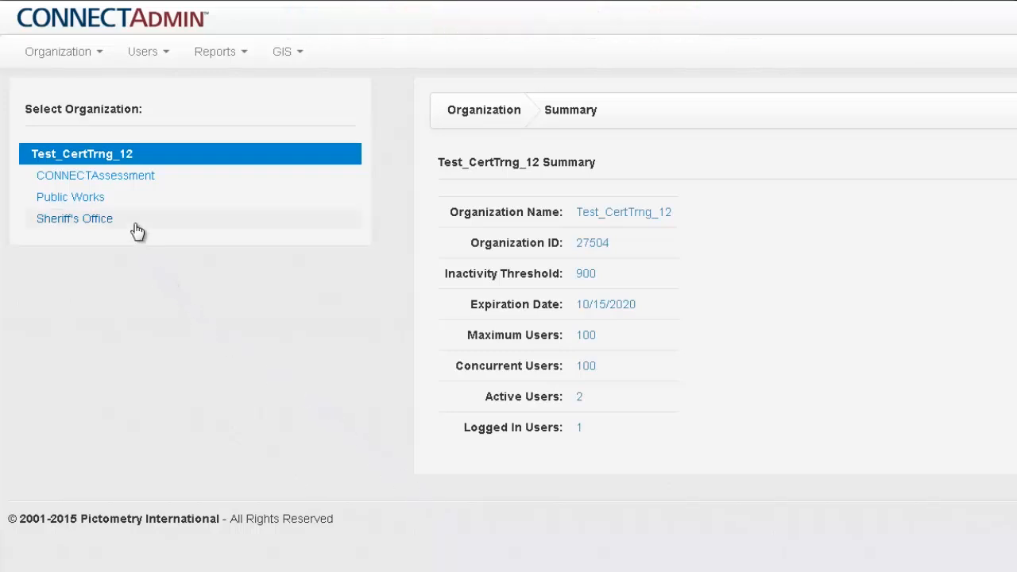
- Open the account of type USER for editing from the CONNECTAssessment organization's list of all users
click(135, 182)
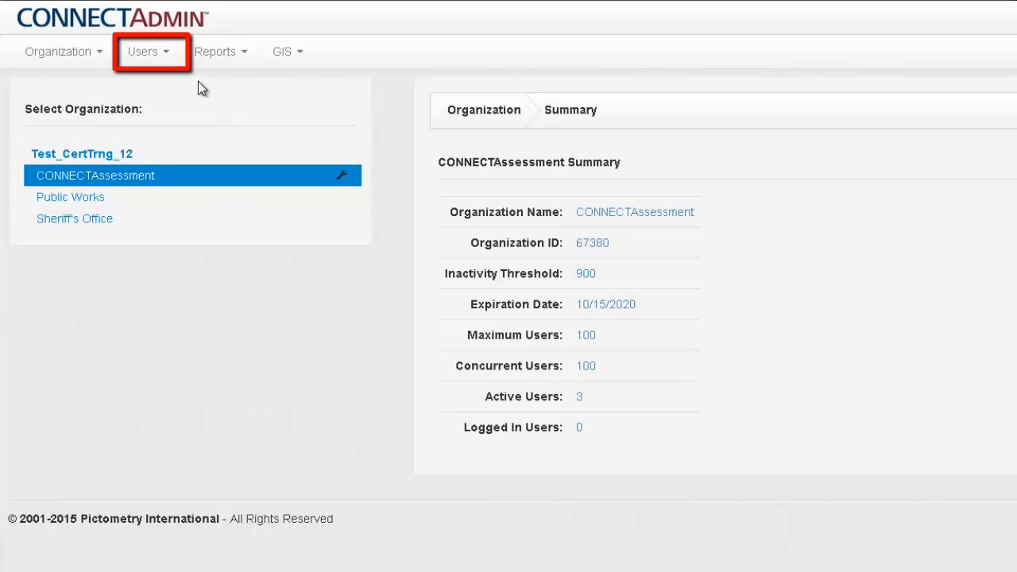
click(168, 52)
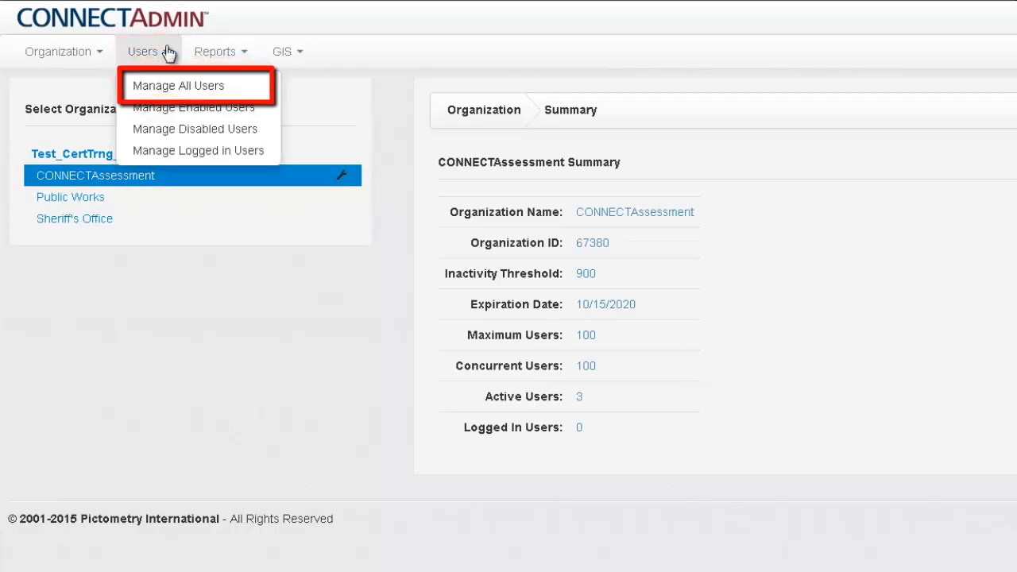
click(170, 86)
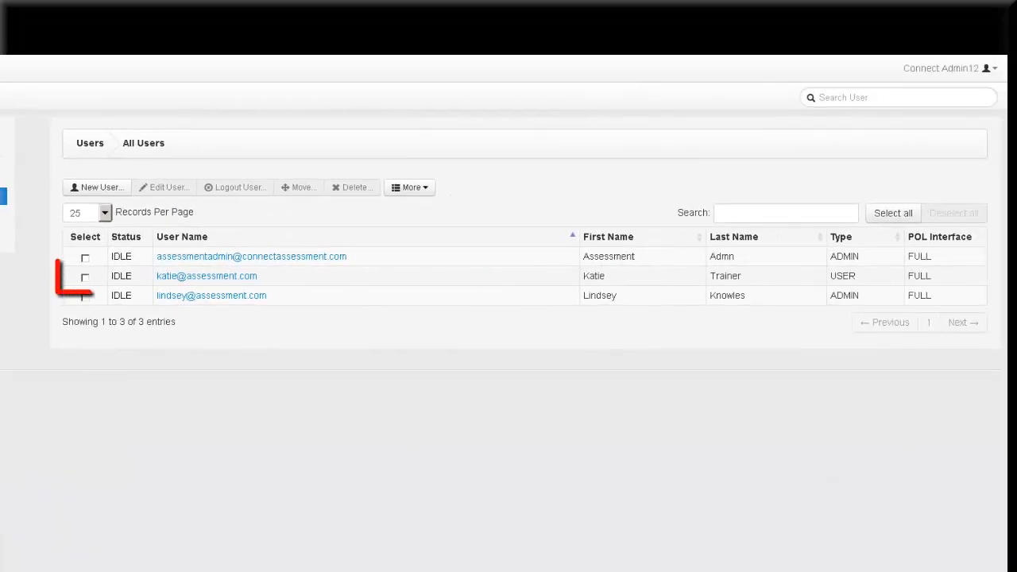
click(86, 278)
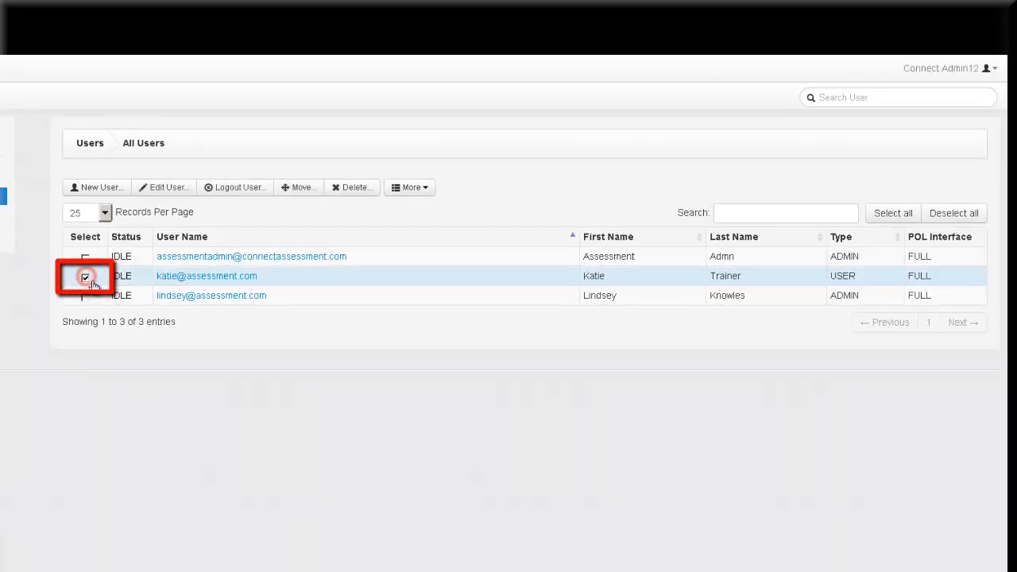
click(182, 193)
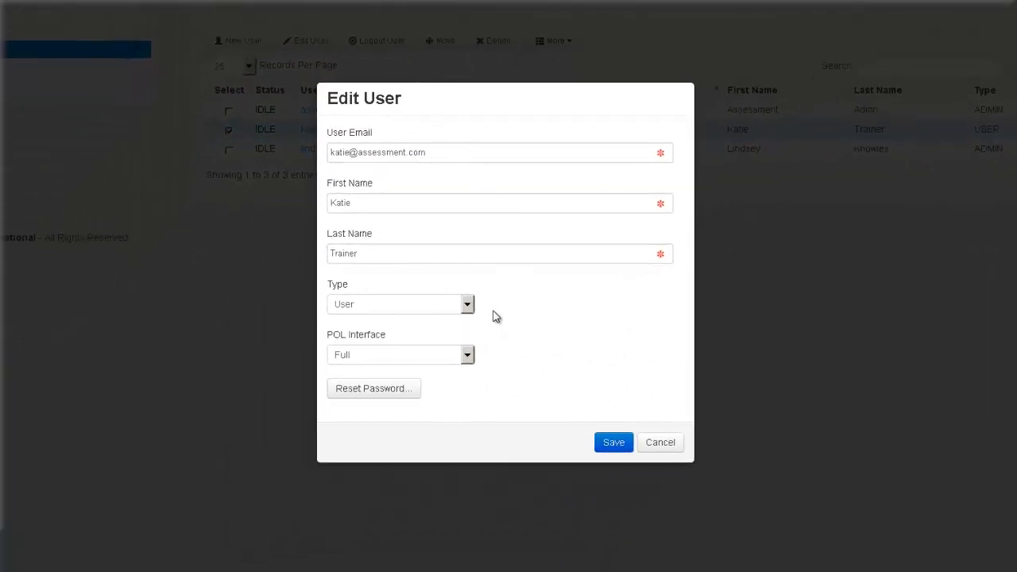
- Make the user an Administrator with the CONNECTAssessment Administrator and CONNECTAssessment Supervisor roles, and save the account
click(467, 305)
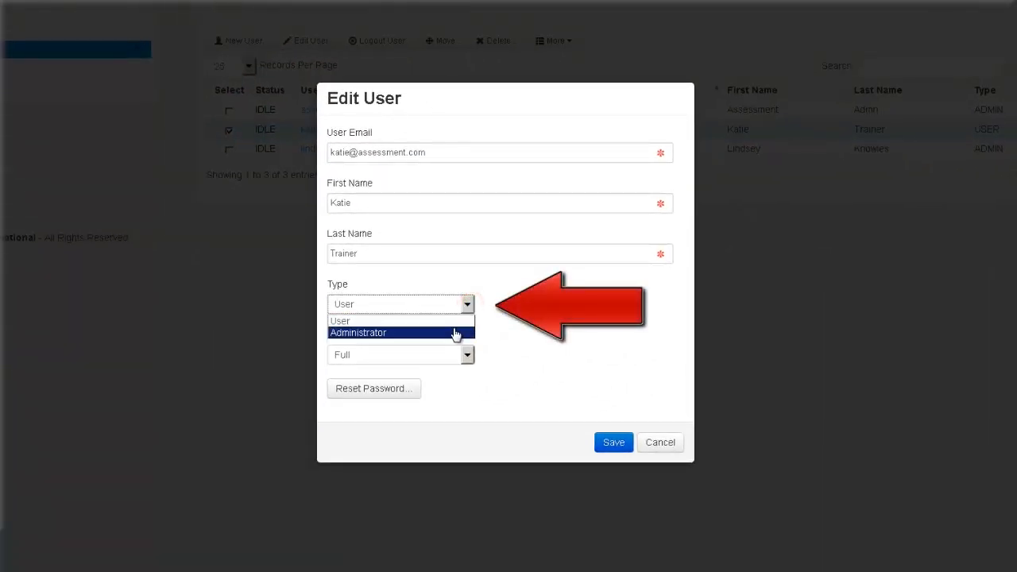
click(454, 333)
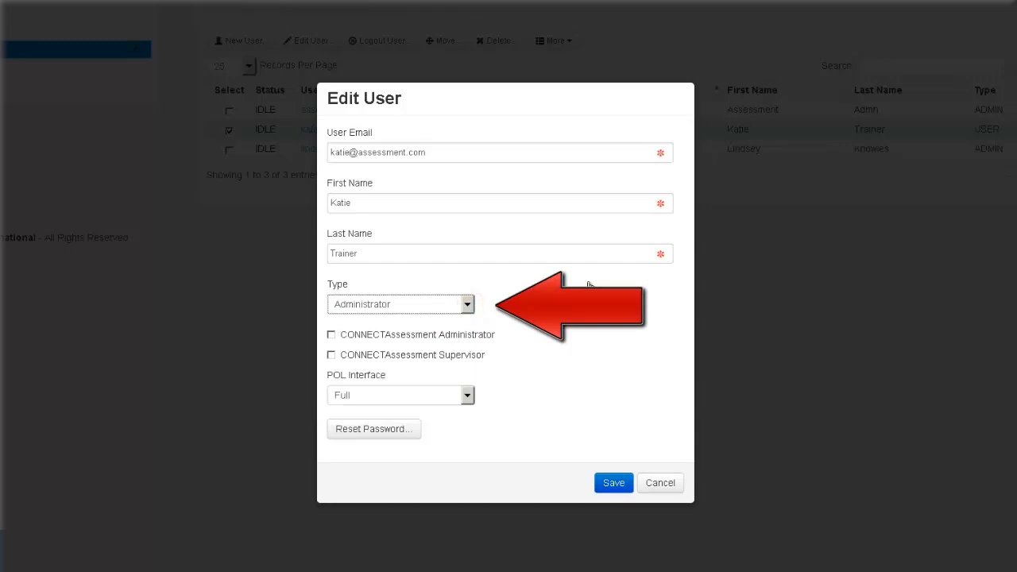
click(331, 335)
click(332, 356)
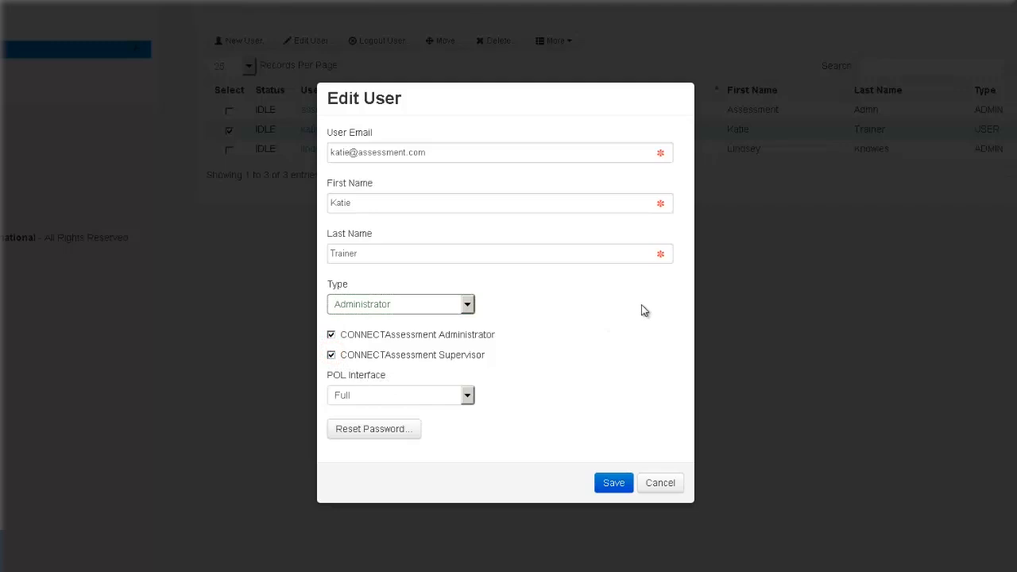
click(609, 484)
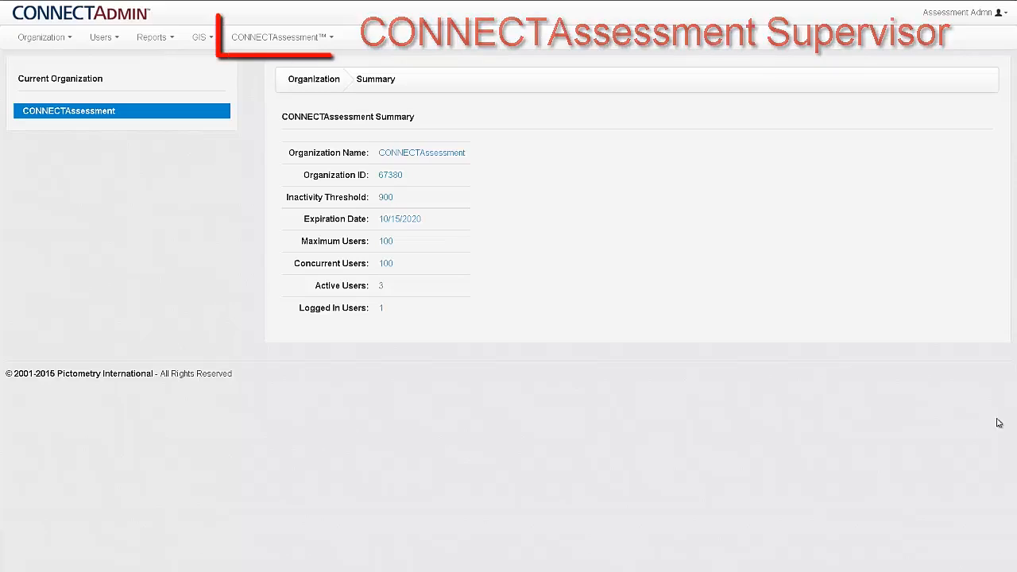
- Open the CONNECTAssessment Project Dashboard and examine the overall project summary down to the estimated value change
click(329, 38)
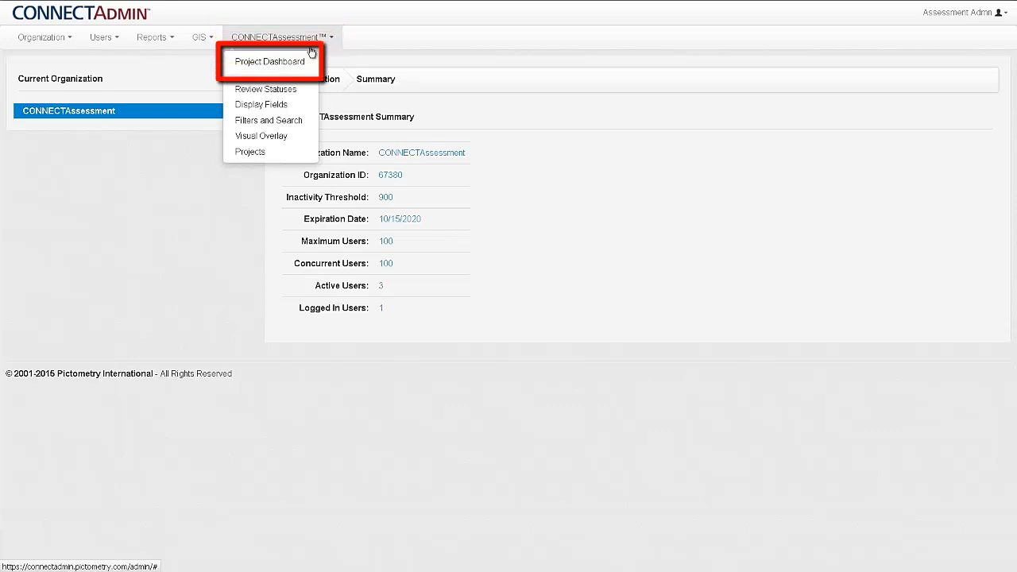
click(288, 62)
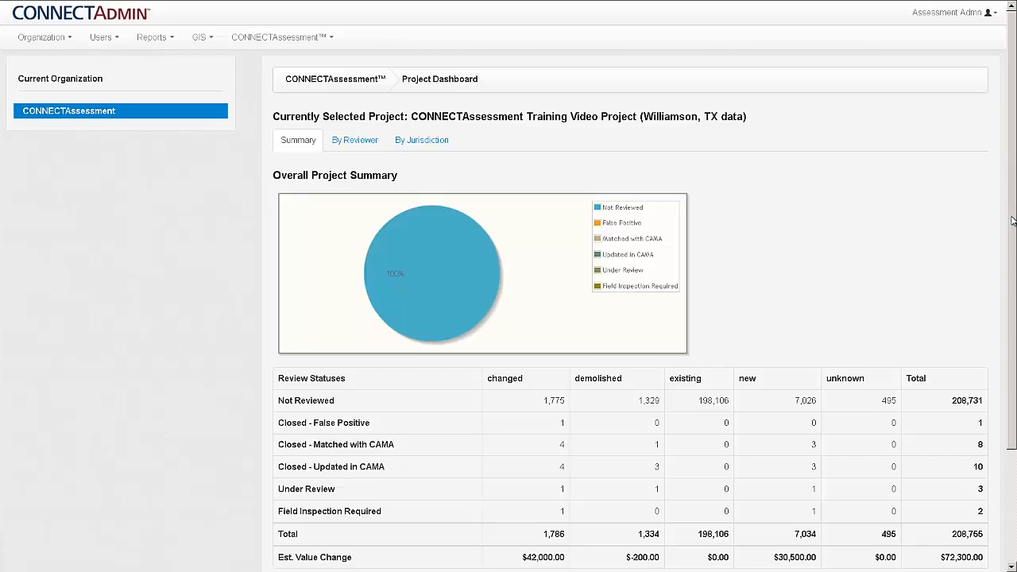
drag(1011, 218, 1014, 286)
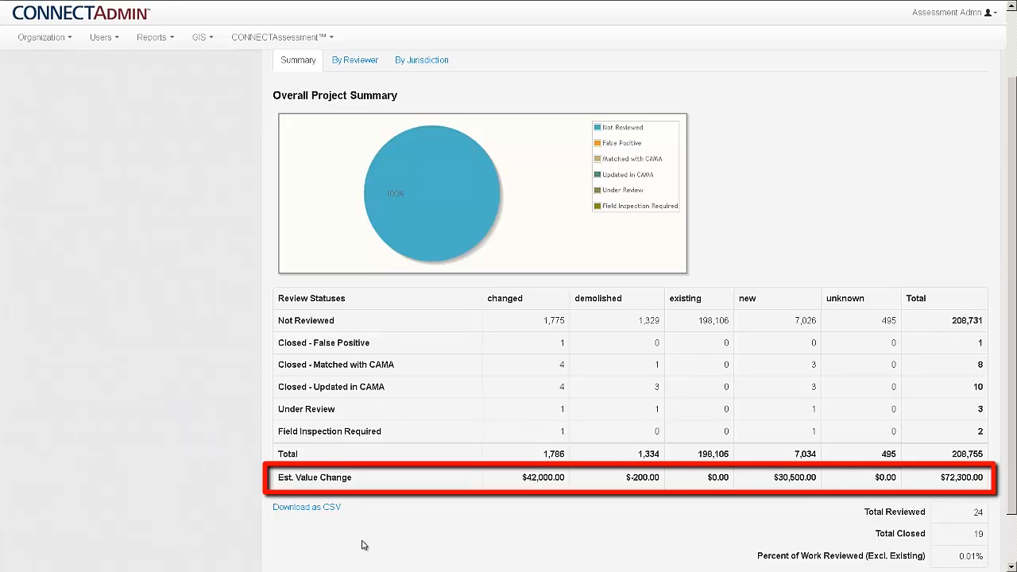
- Download the overall project summary as CSV, view it in Microsoft Excel and return to the dashboard
click(321, 513)
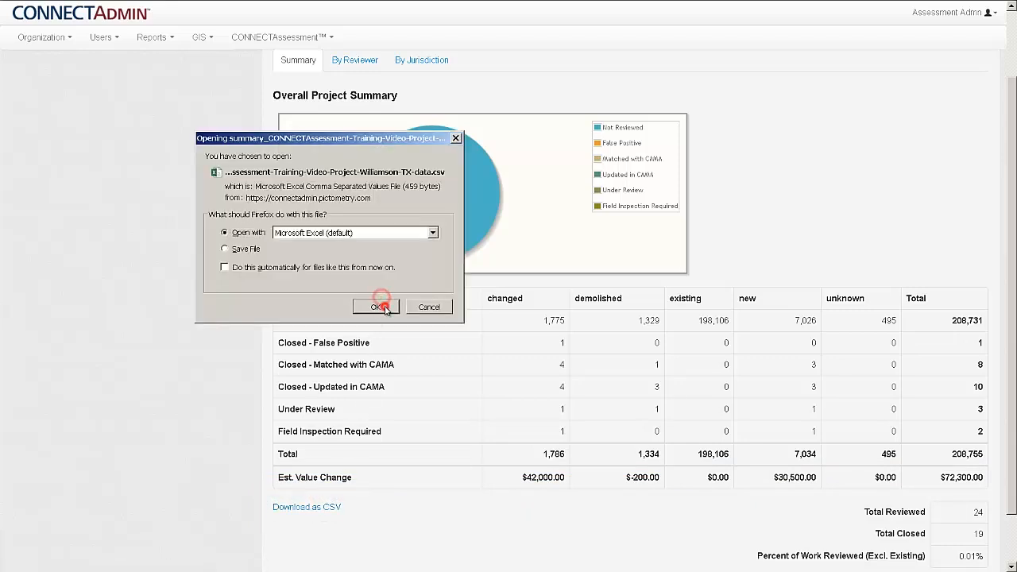
click(385, 309)
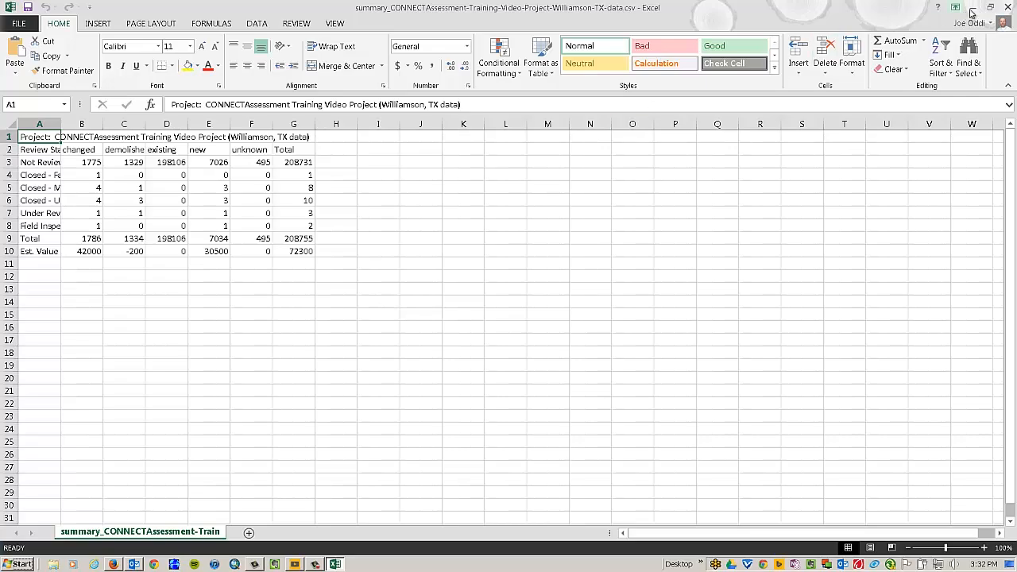
click(1009, 5)
click(1009, 6)
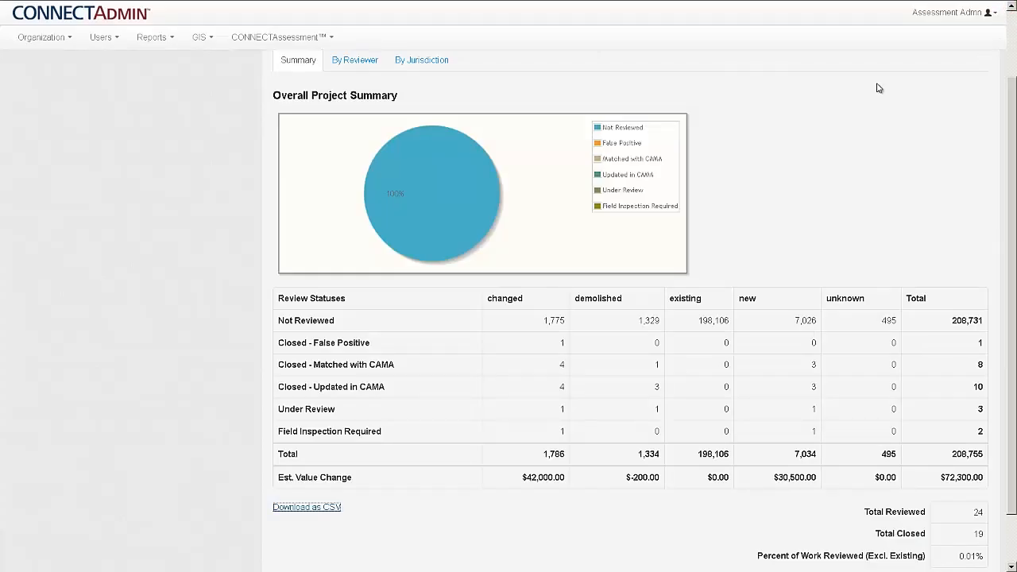
- Examine the project summaries by reviewer and by jurisdiction, including the rows of the jurisdiction table
click(378, 63)
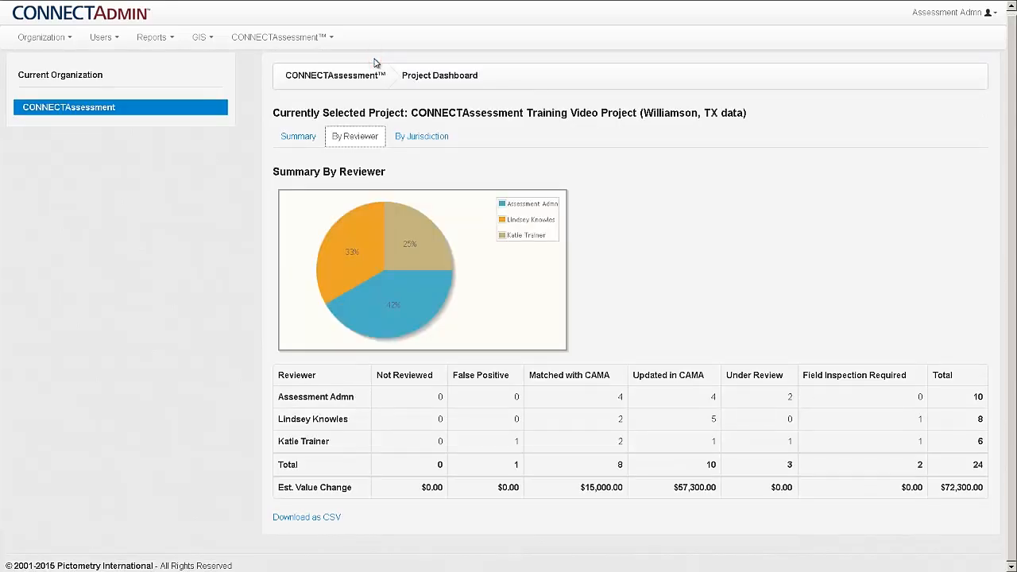
click(419, 140)
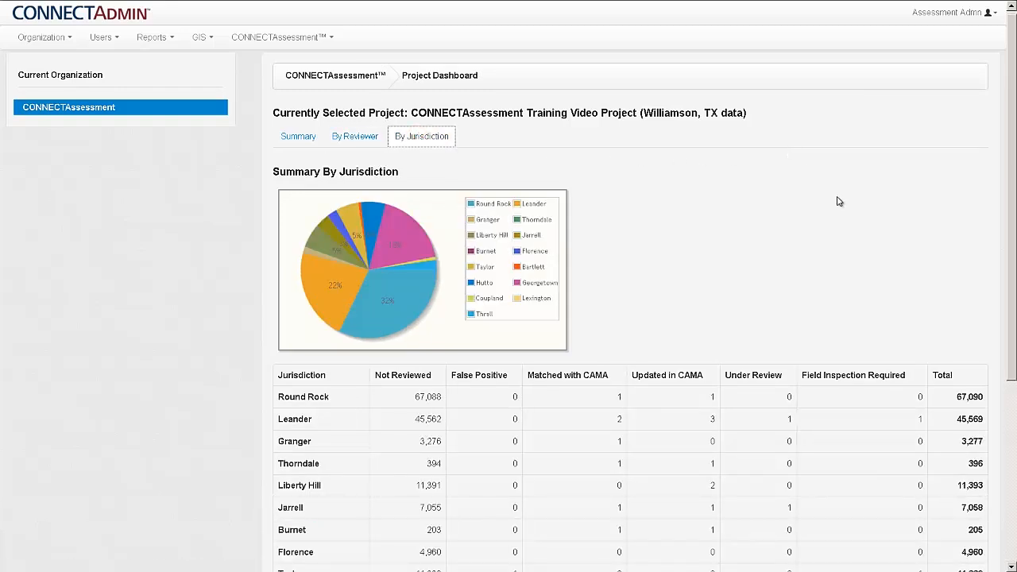
scroll(838, 201, down, 1)
drag(1008, 320, 1008, 354)
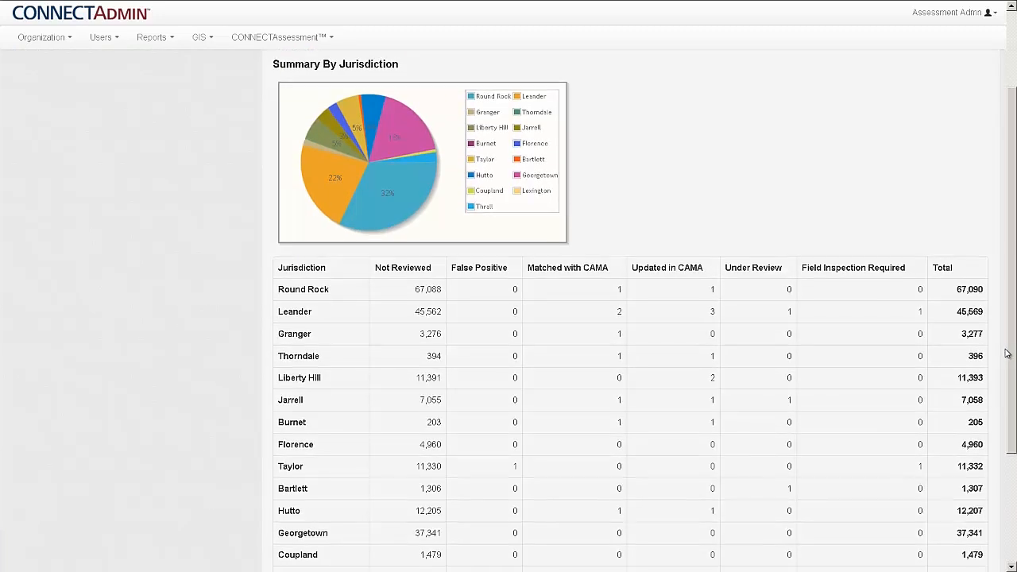
mouse_move(1008, 354)
mouse_down()
mouse_move(978, 463)
mouse_move(994, 352)
mouse_up()
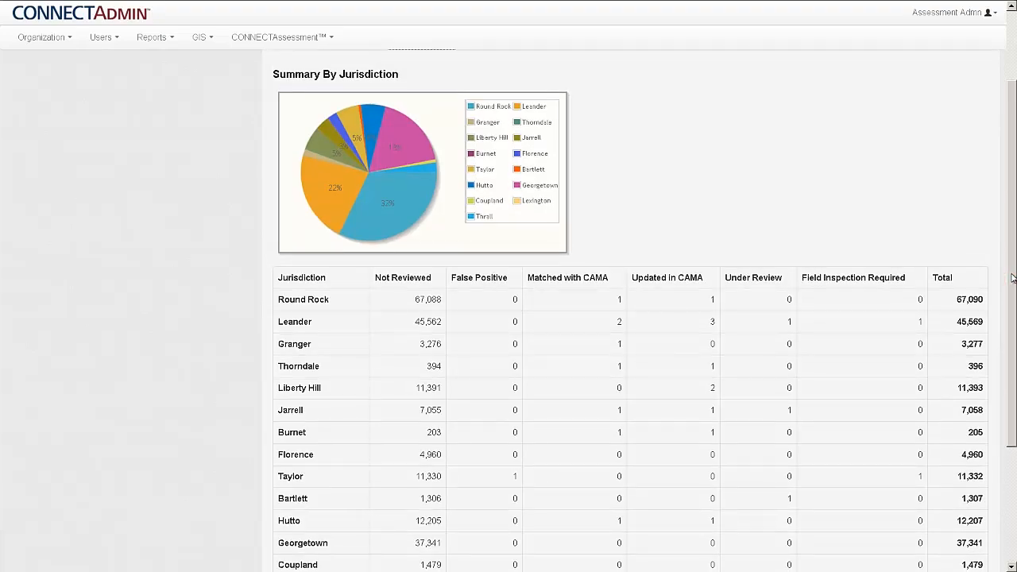
scroll(1012, 285, up, 3)
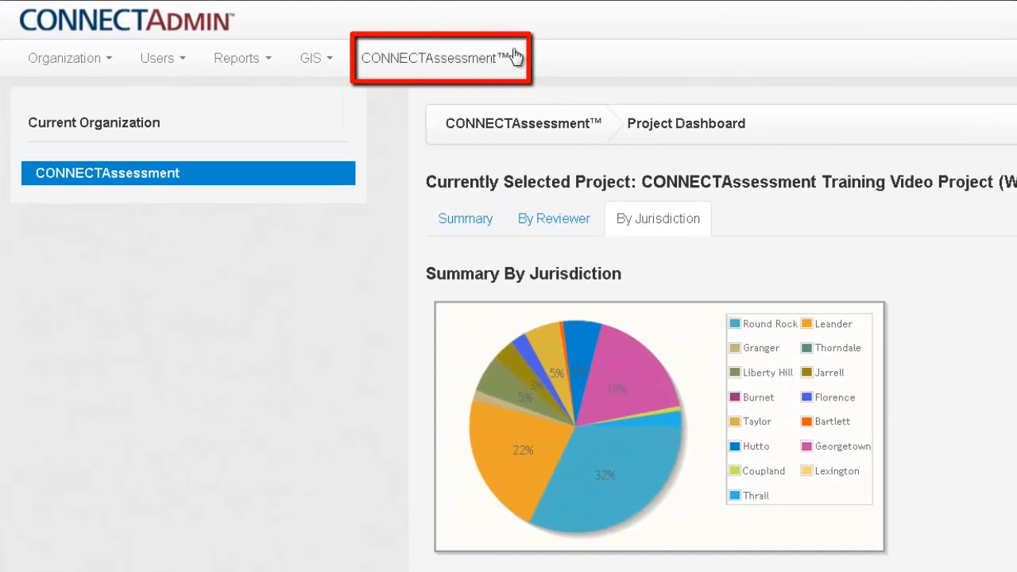
- Switch to the assessment viewer and look at the review statuses offered for the current building match
click(513, 57)
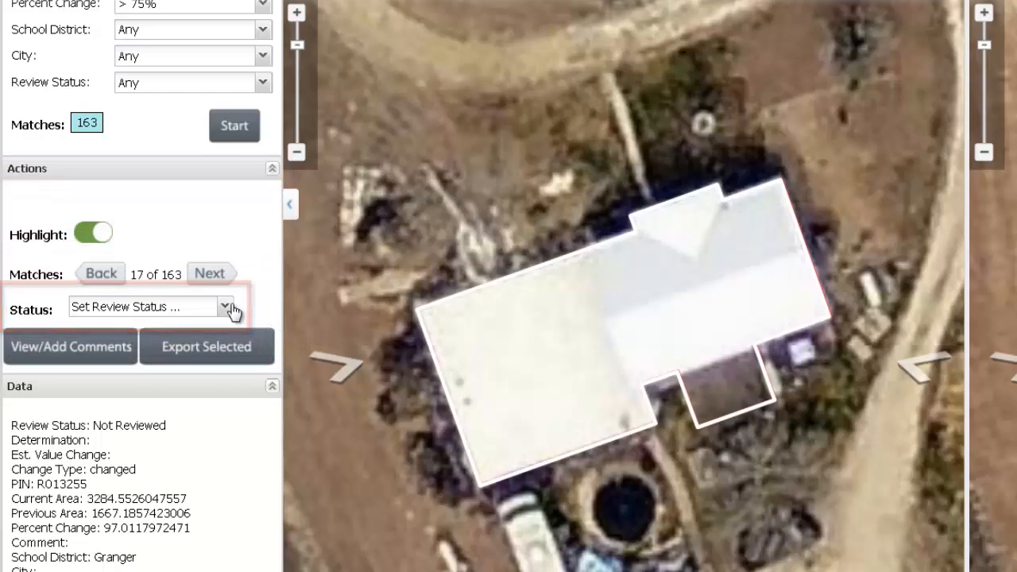
click(226, 308)
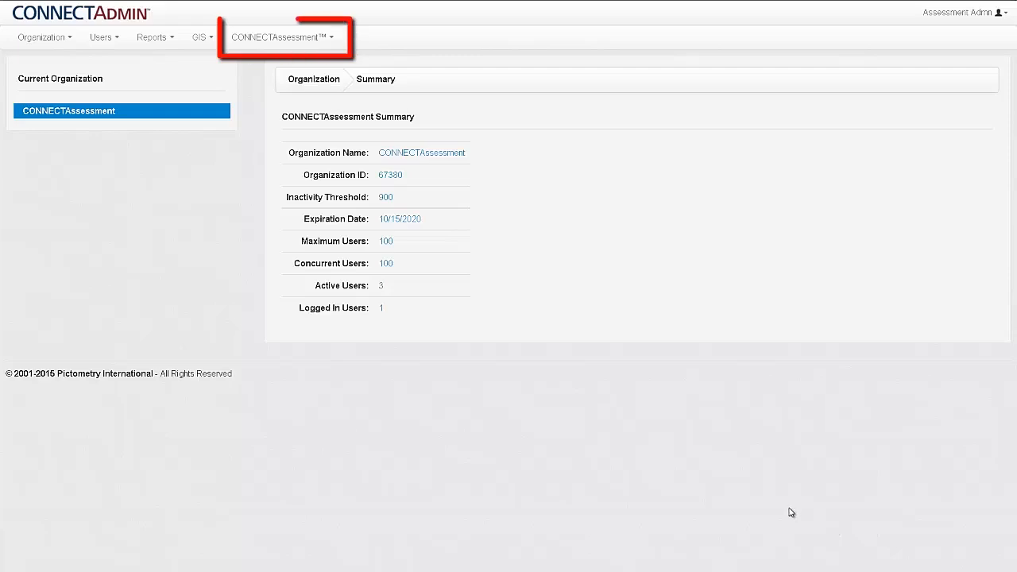
- Exclude the False Positive status from the project's review statuses in CONNECTAdmin
click(322, 39)
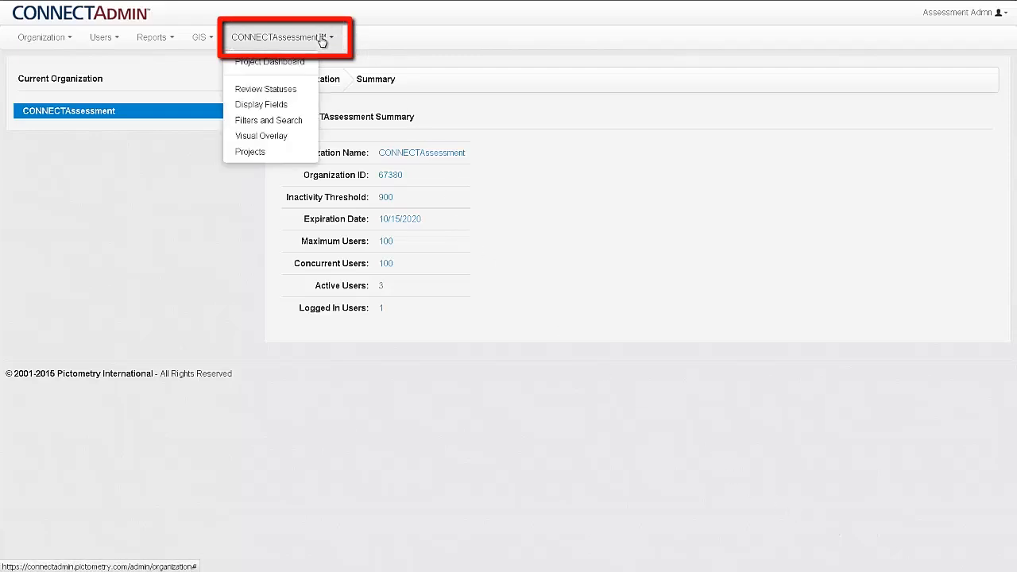
click(303, 93)
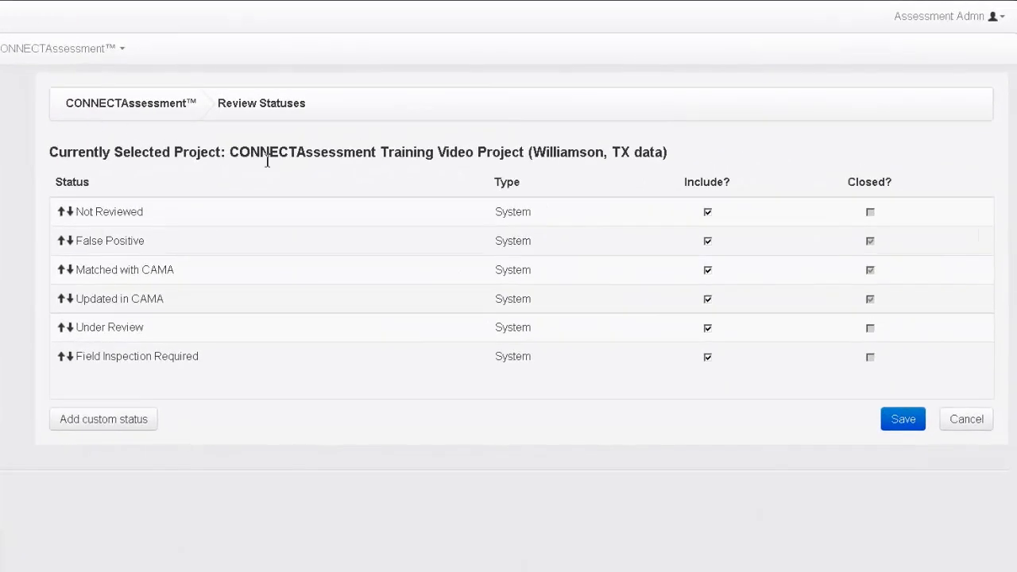
click(707, 242)
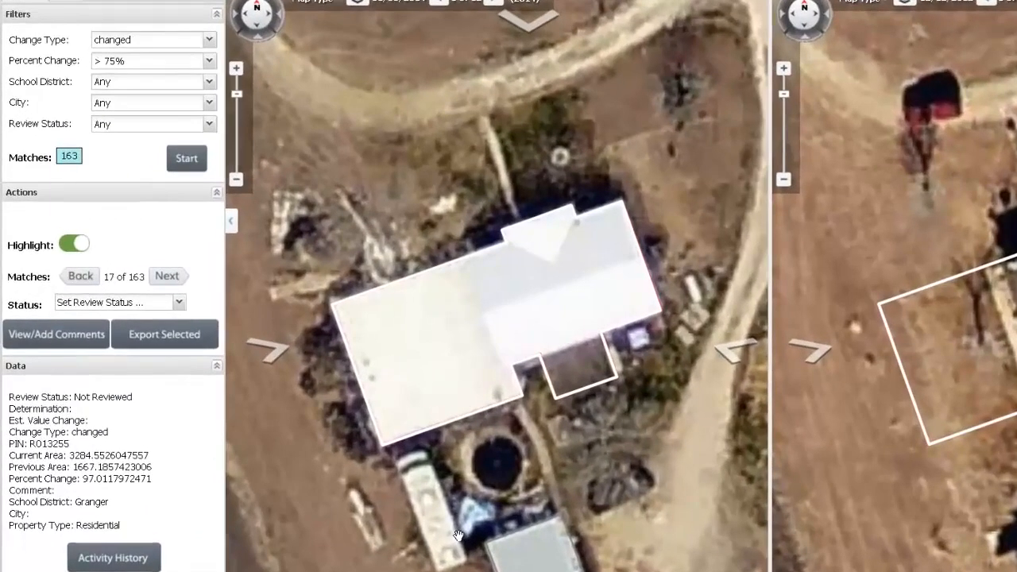
- Open the Closed - Matched with CAMA form for the current building match in the assessment viewer and cancel it
click(179, 302)
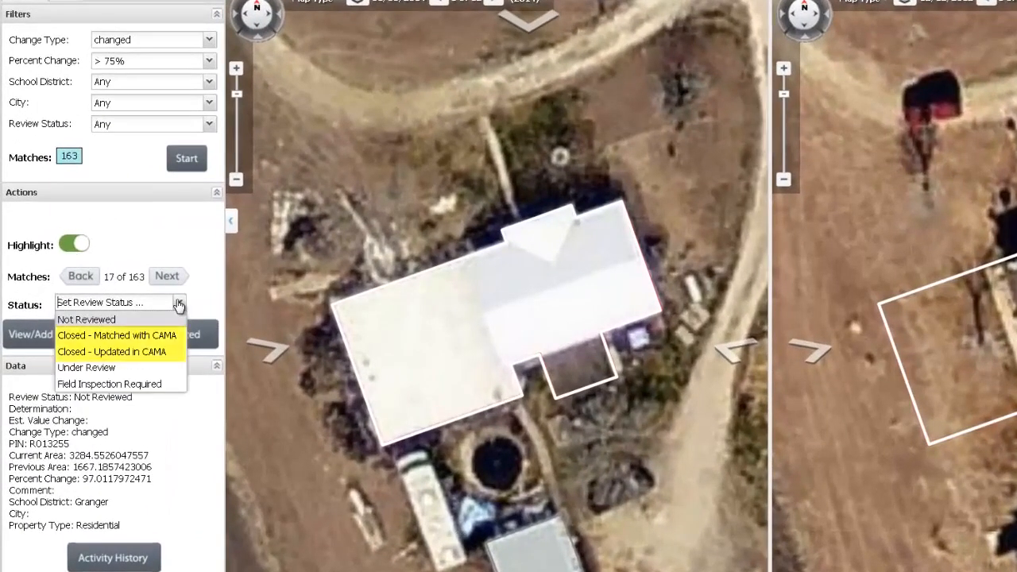
click(163, 336)
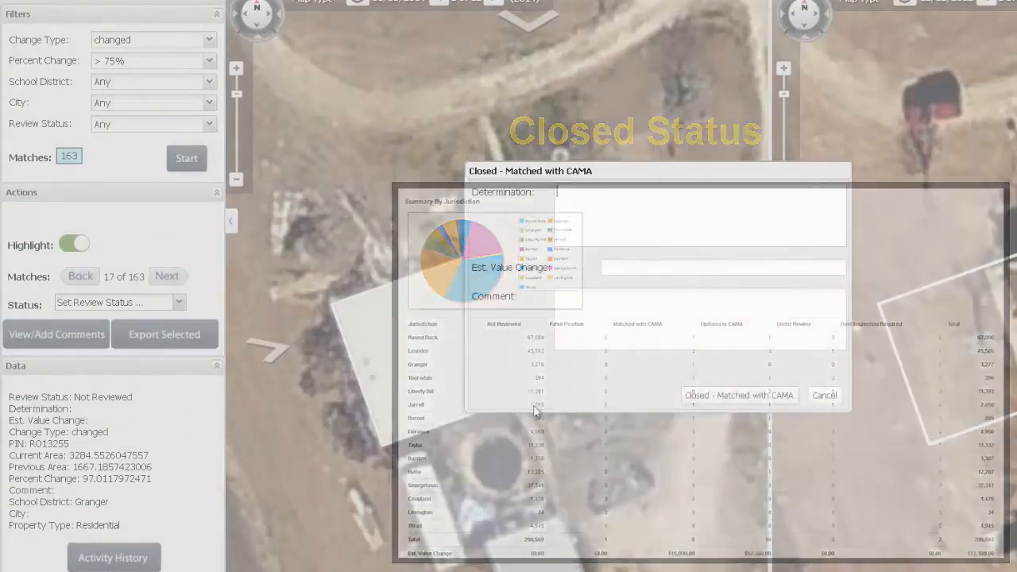
click(824, 396)
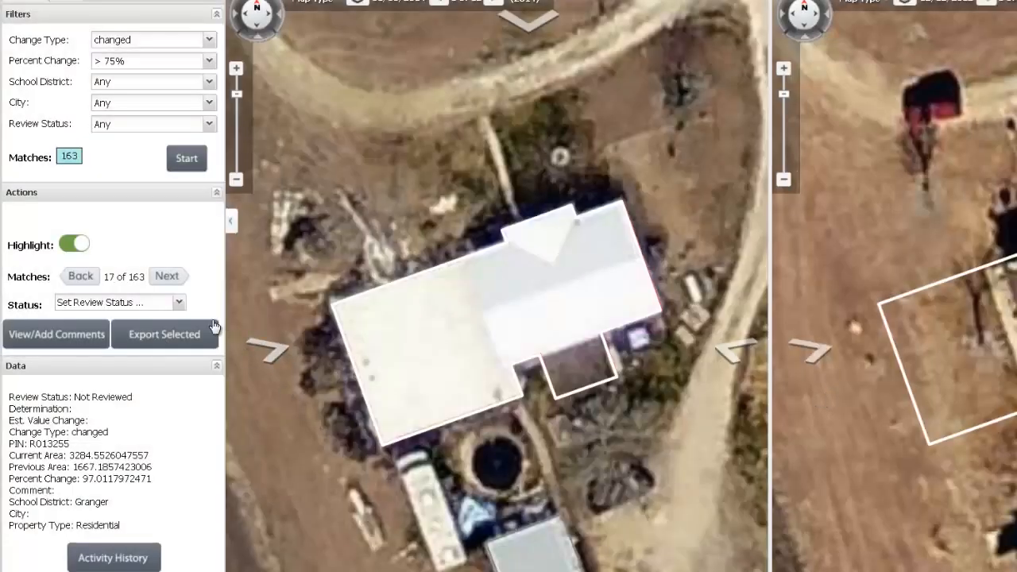
- Set the current building match's review status to Under Review
click(181, 302)
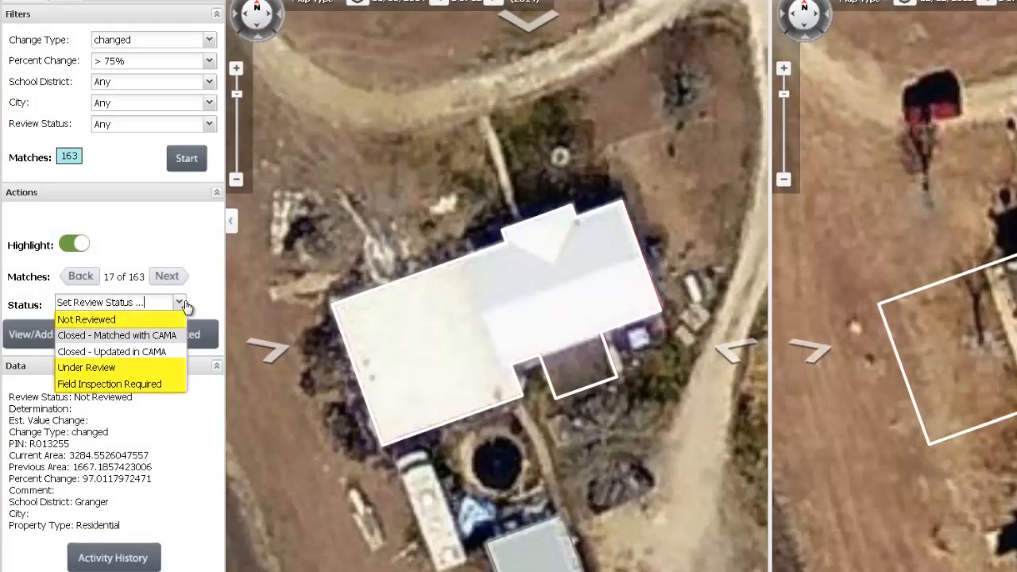
click(139, 370)
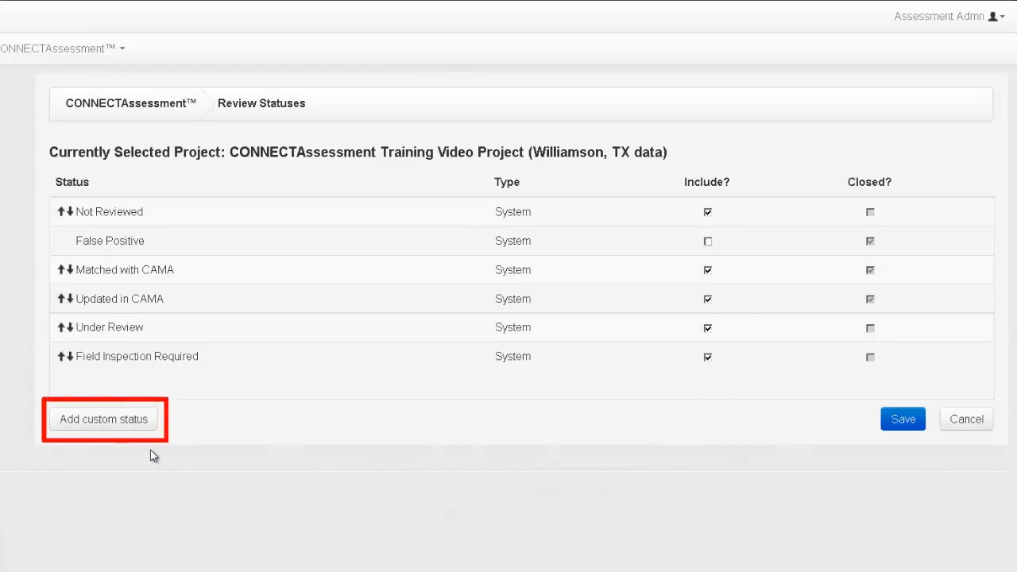
- Add and save a closed custom review status named "Matched in CAMA - Commercial" in CONNECTAdmin, available for this project
click(128, 426)
text(Matched in CAMA)
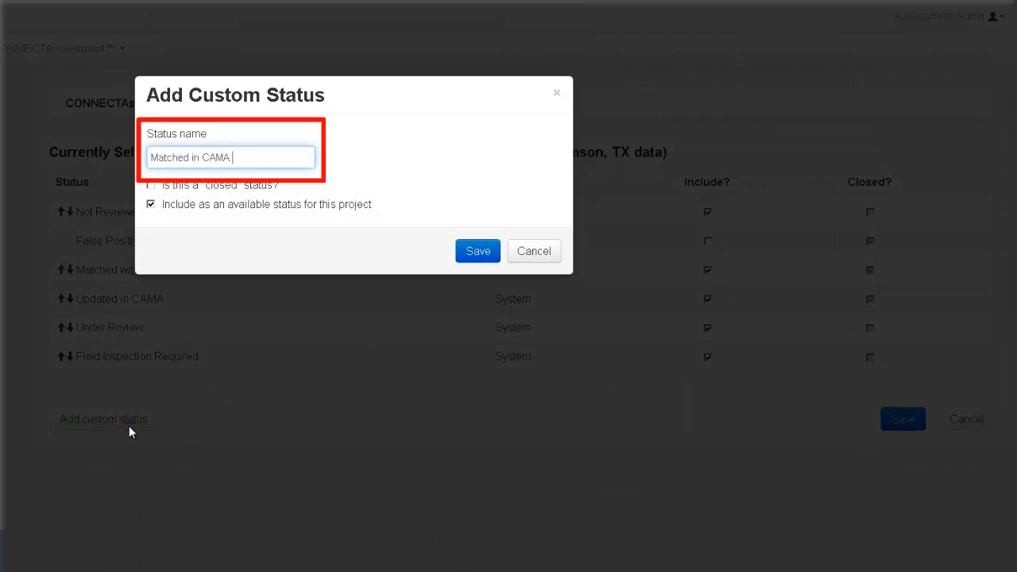
text( - Commercial)
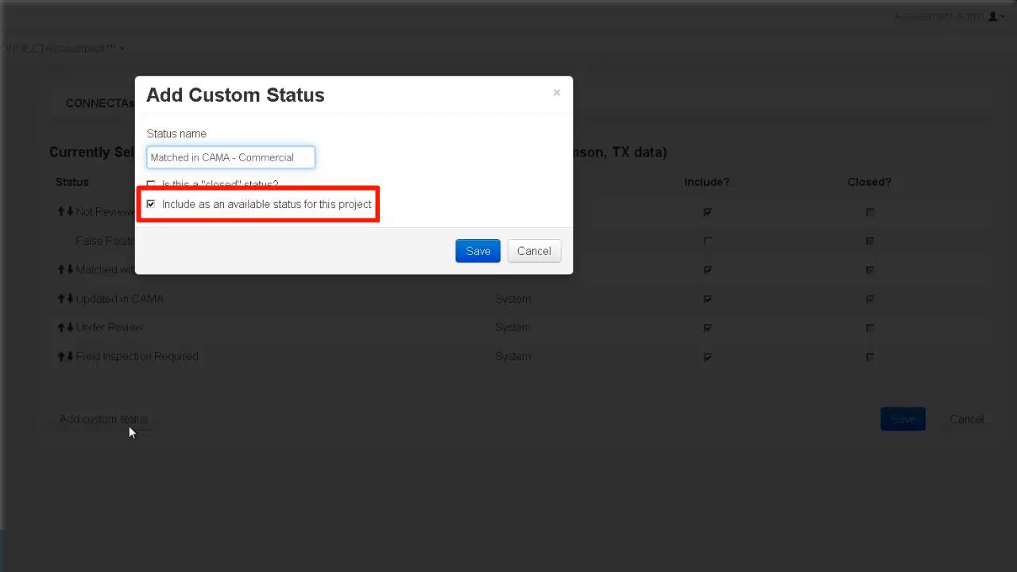
click(151, 185)
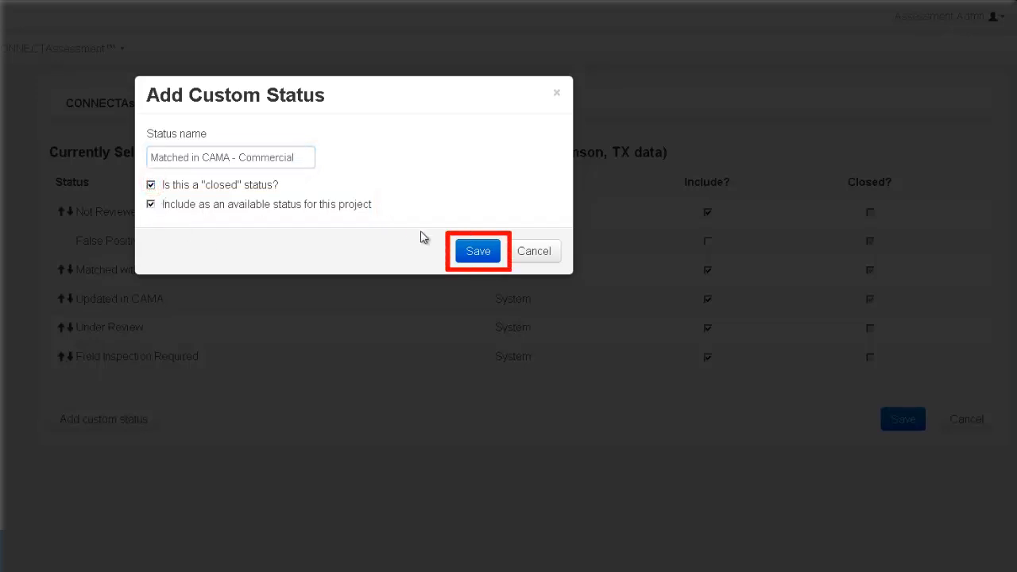
click(477, 253)
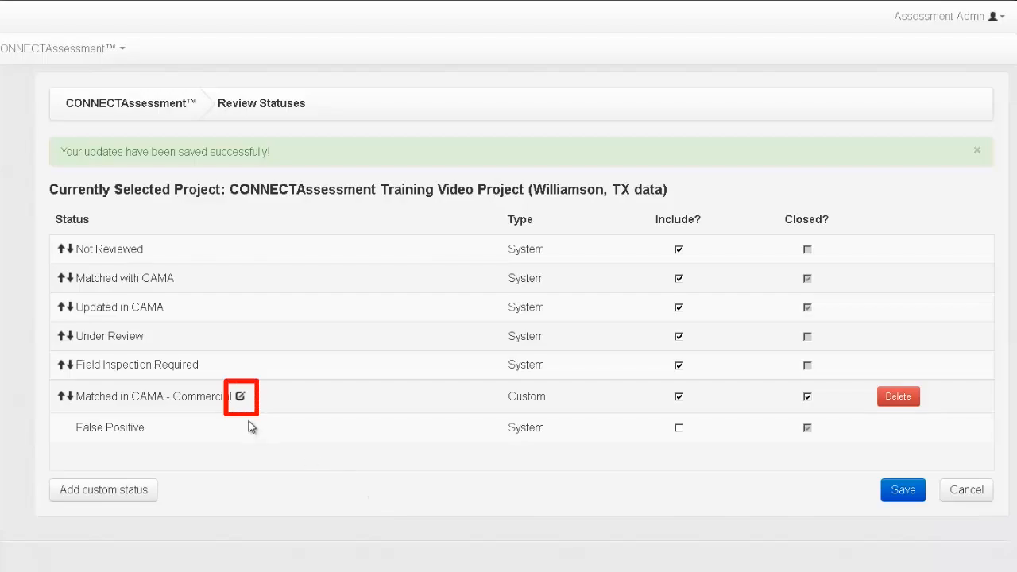
click(241, 399)
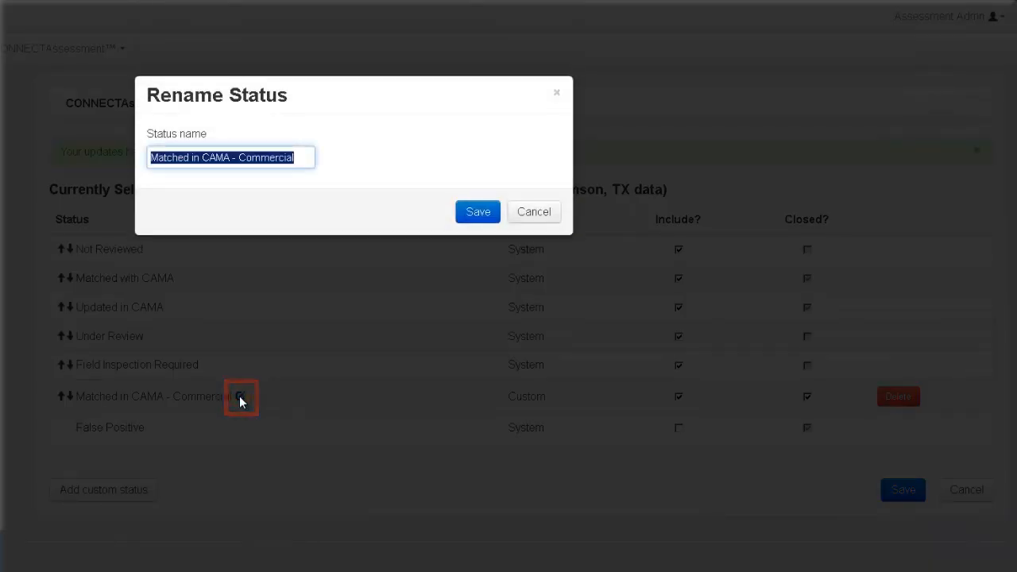
click(540, 214)
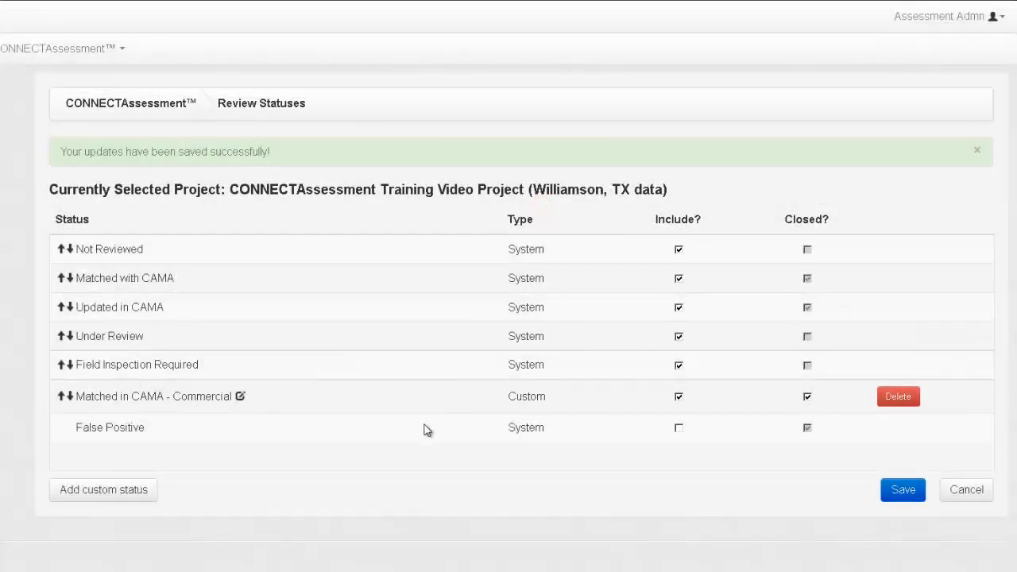
click(899, 398)
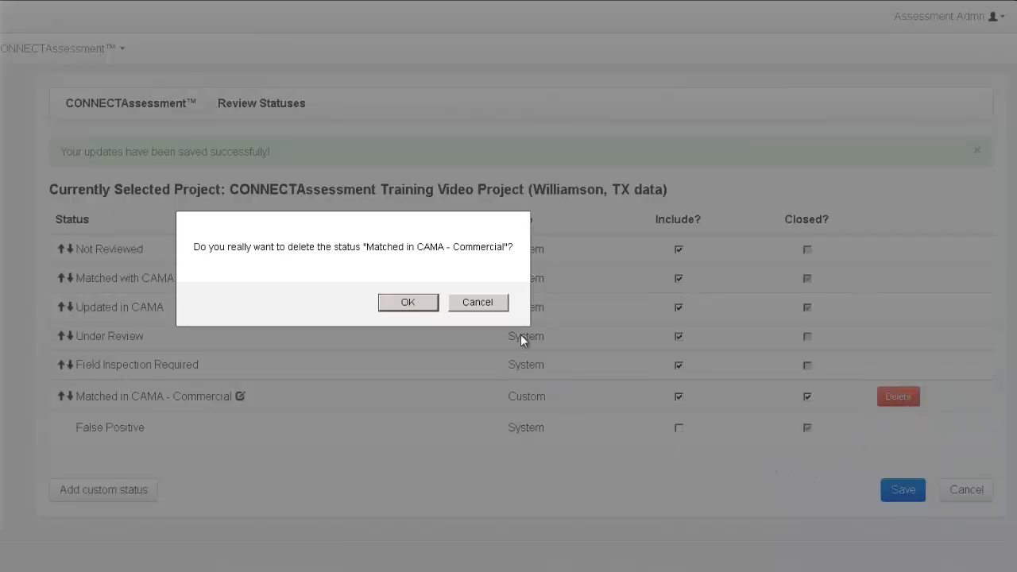
click(502, 305)
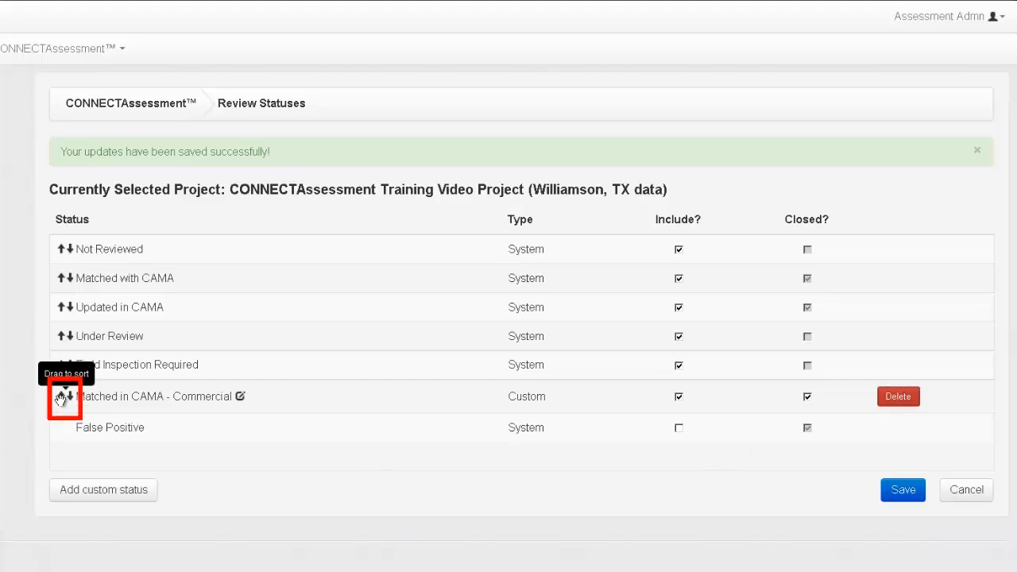
- Move the "Matched in CAMA - Commercial" status directly below Matched with CAMA and save the review statuses
drag(61, 398, 81, 308)
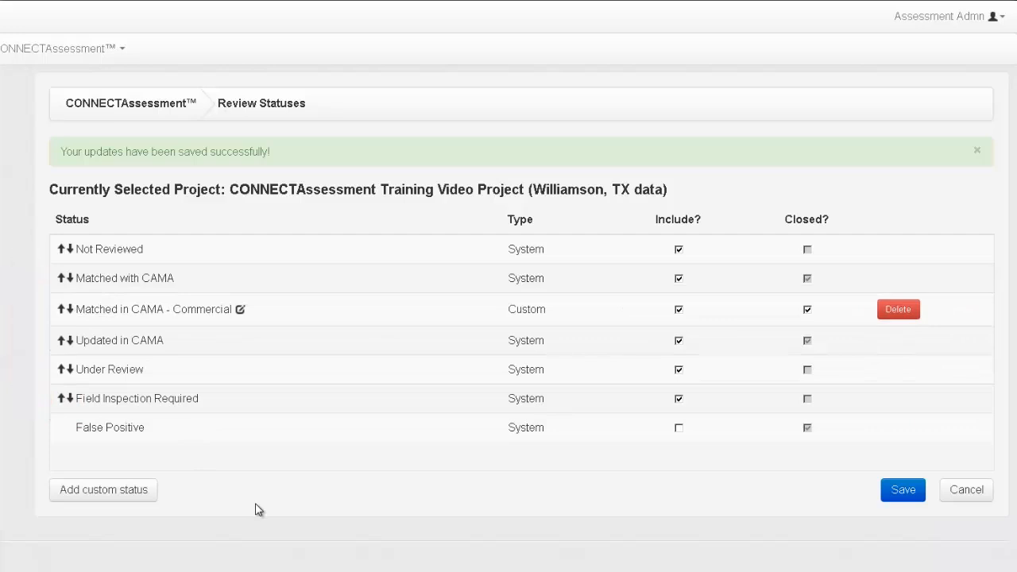
click(900, 490)
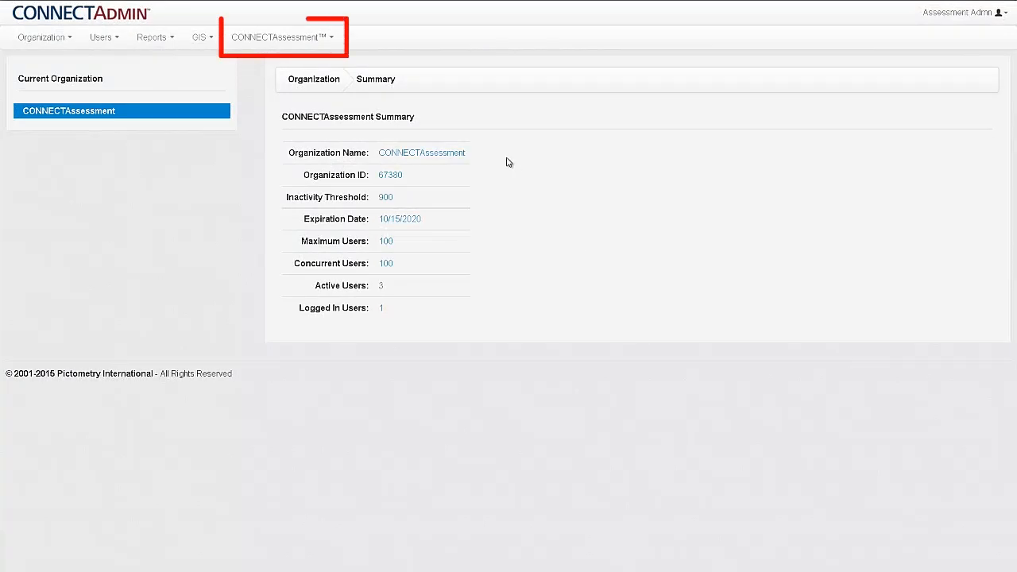
- Include the prop_type data field in the project's display fields with the display name "Property Type"
click(332, 40)
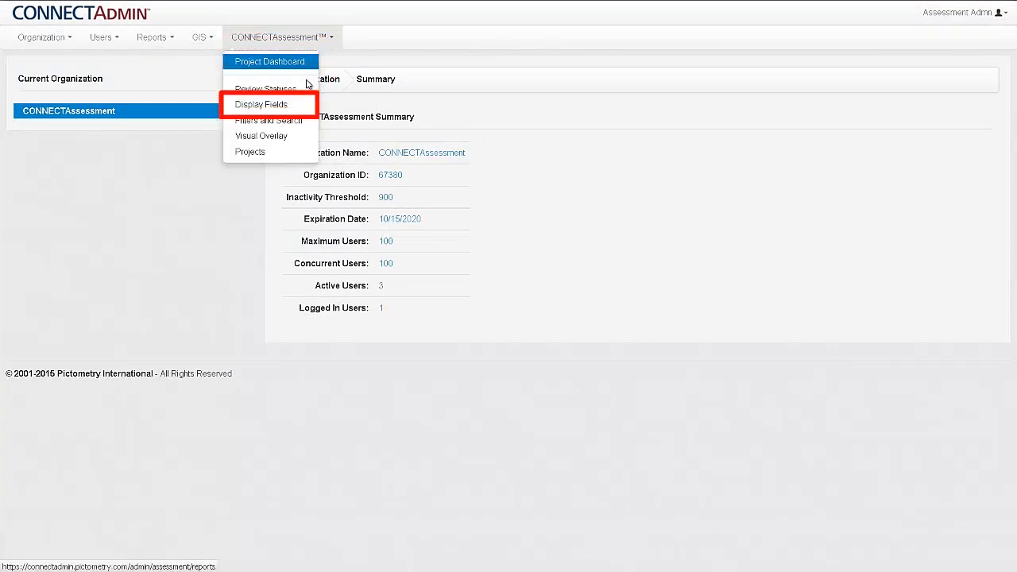
click(298, 106)
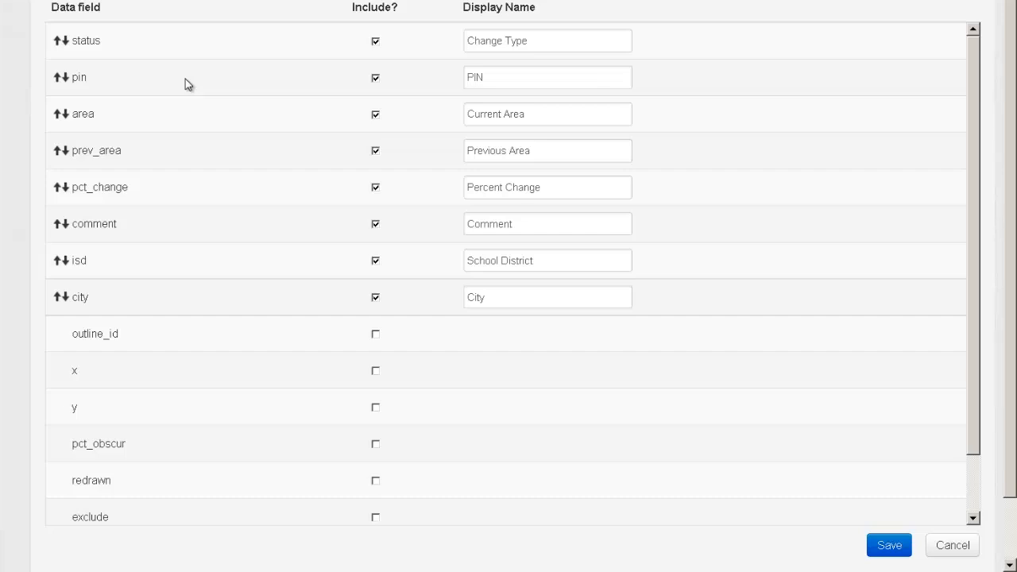
scroll(221, 141, down, 4)
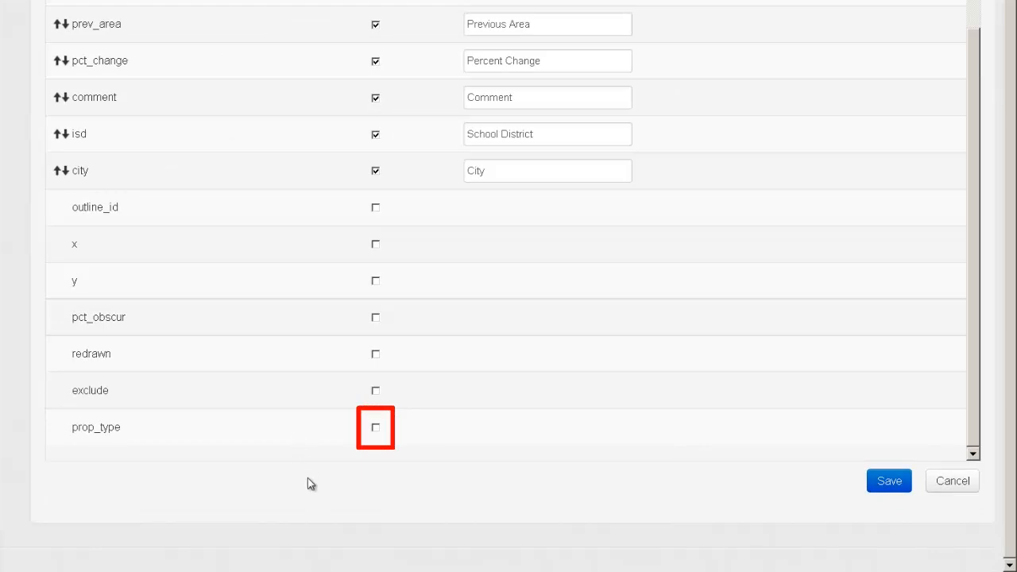
click(375, 428)
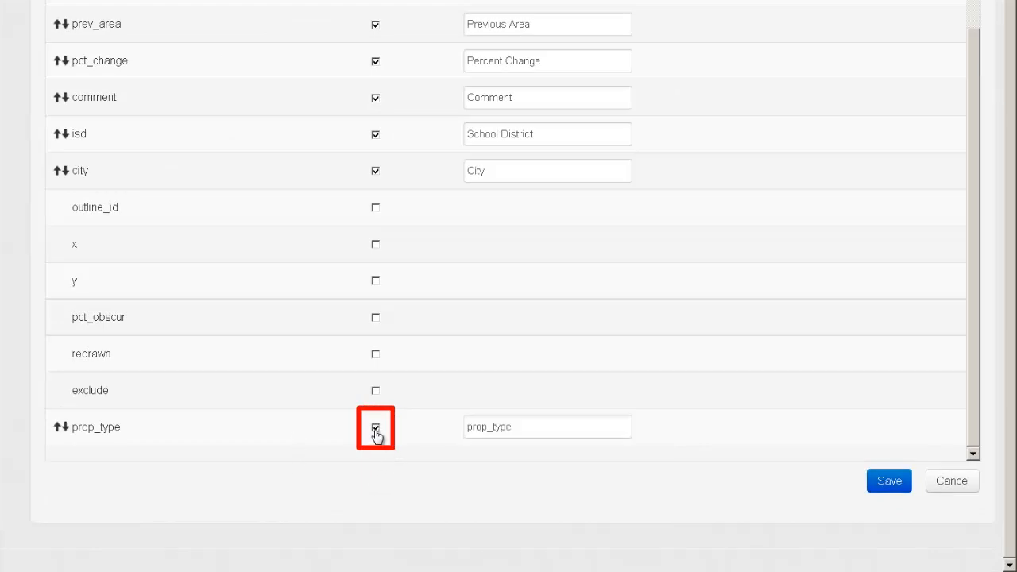
click(537, 426)
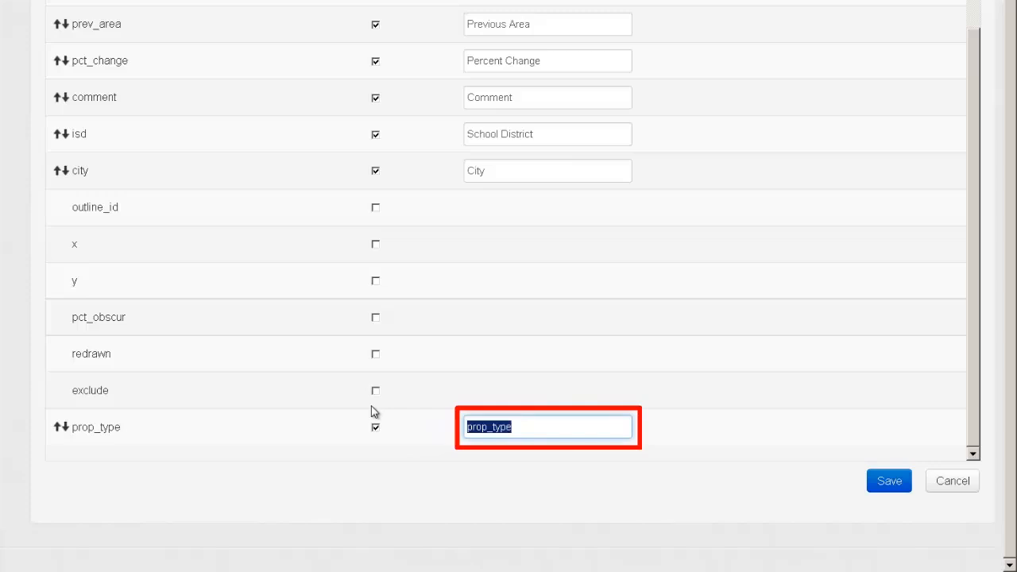
text(P)
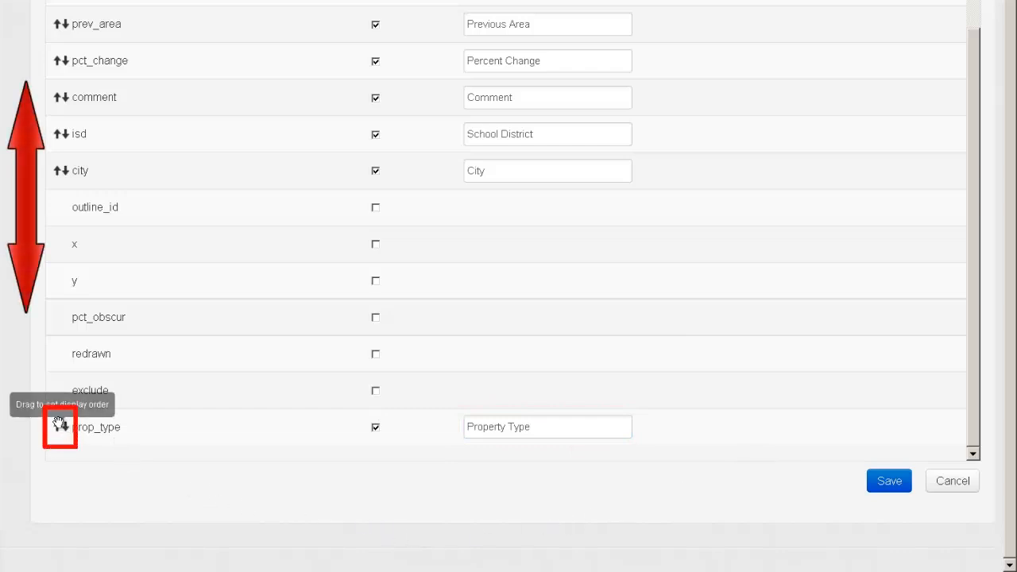
- Place the prop_type display field directly below city and save the display fields
drag(61, 429, 77, 210)
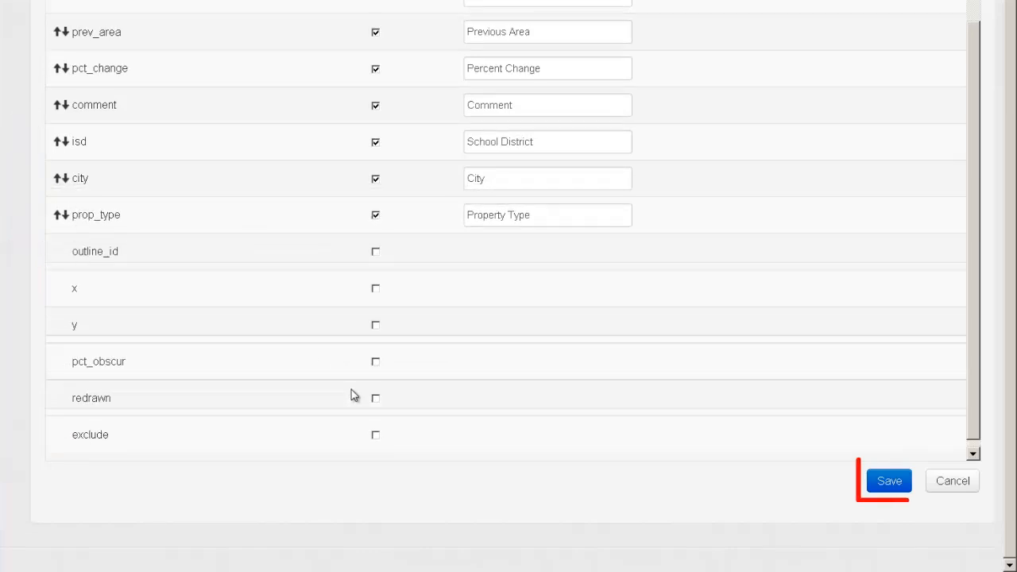
click(889, 481)
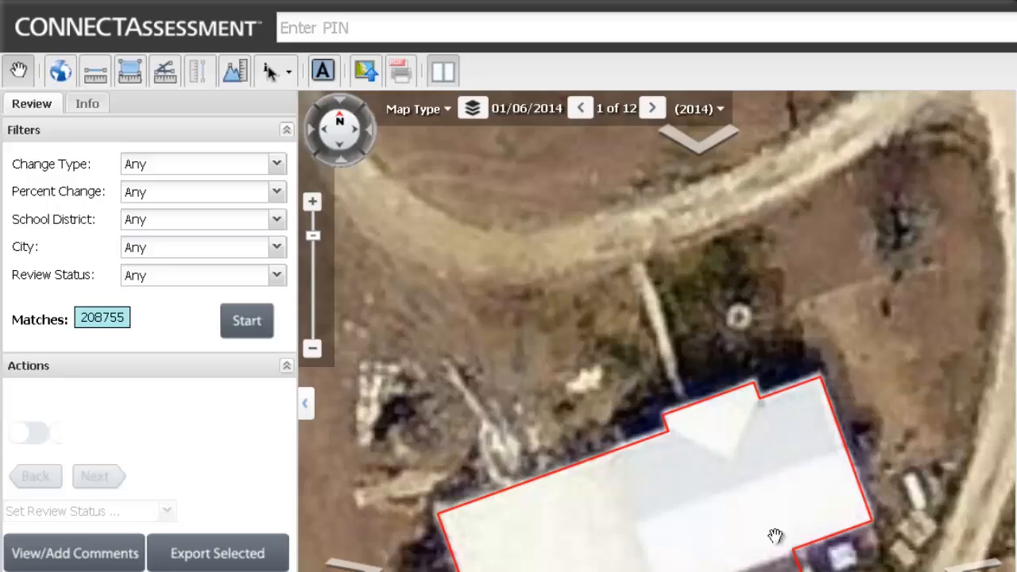
- Filter the review matches in the CONNECTAssessment viewer by change type demolished and school district Bartlett
click(278, 165)
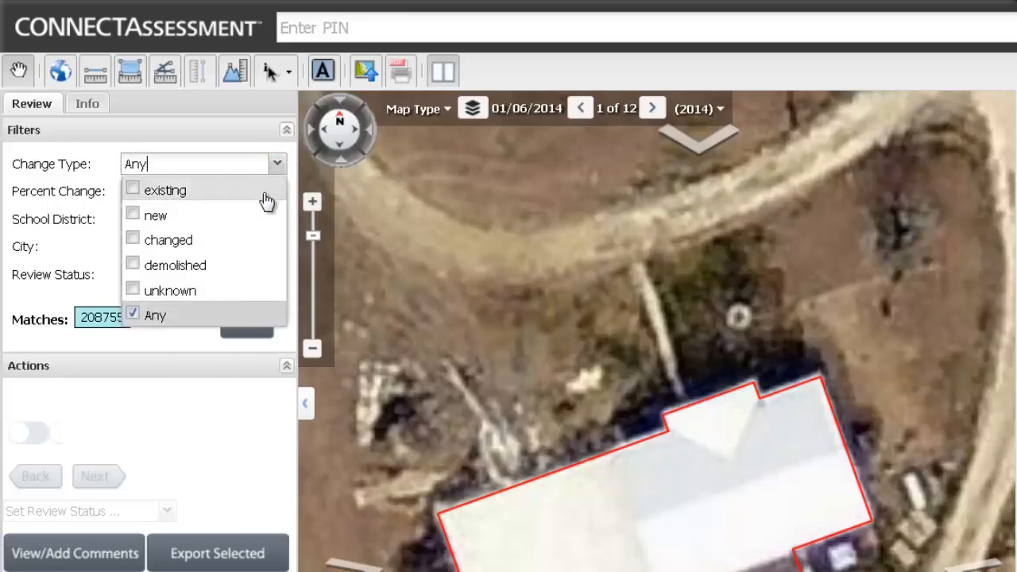
click(195, 268)
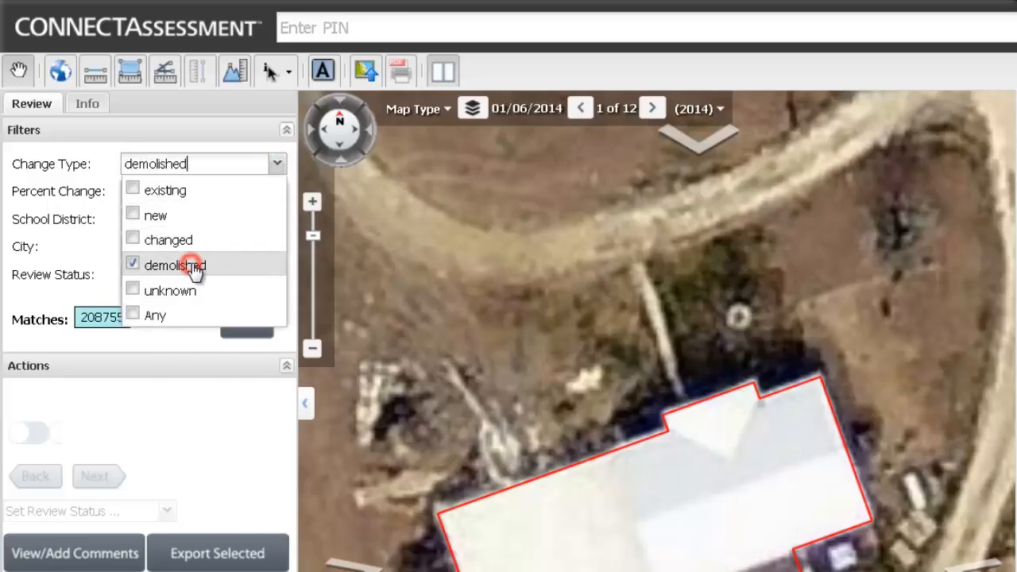
click(250, 133)
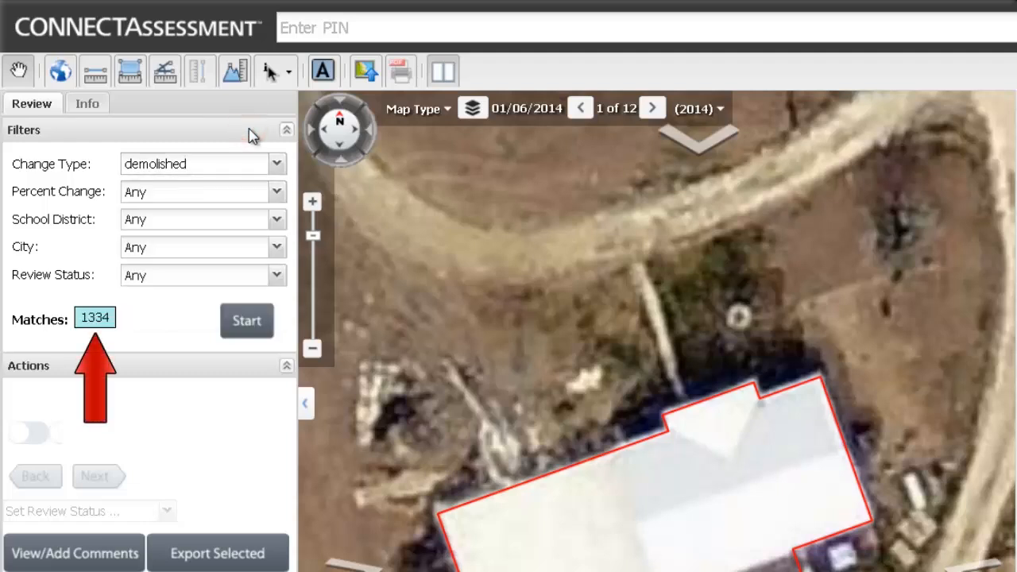
click(277, 219)
click(276, 240)
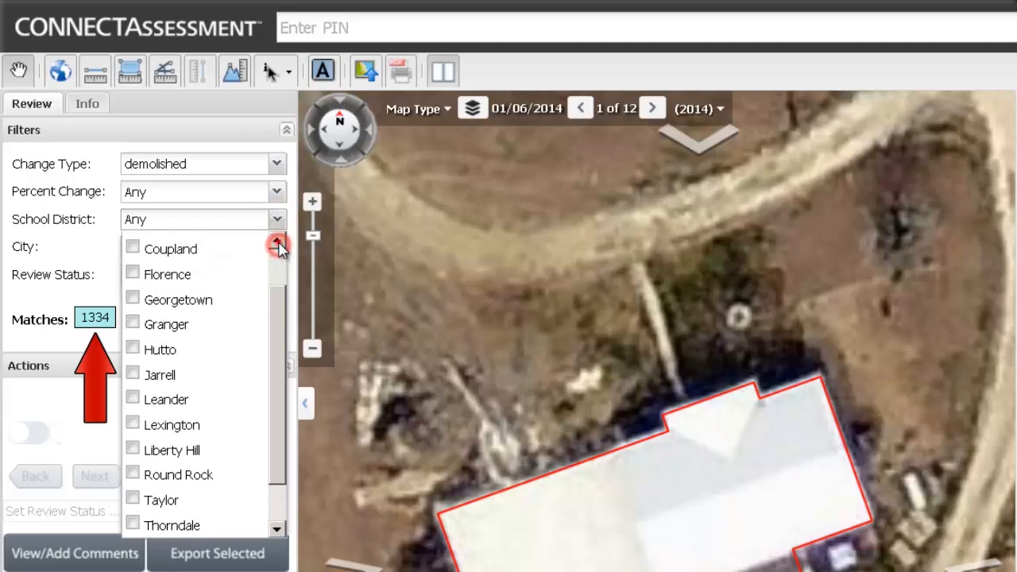
click(277, 239)
click(217, 260)
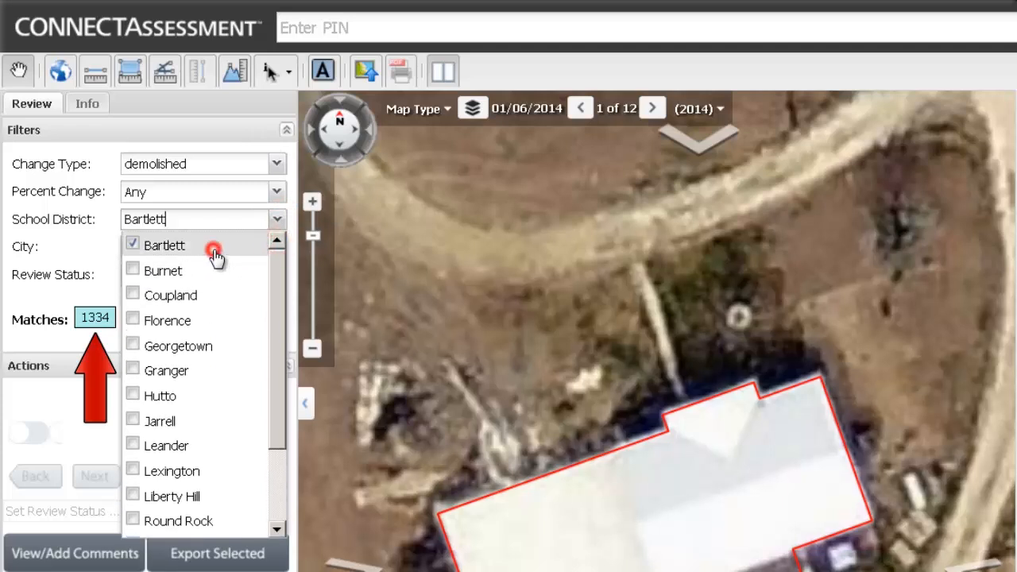
click(235, 140)
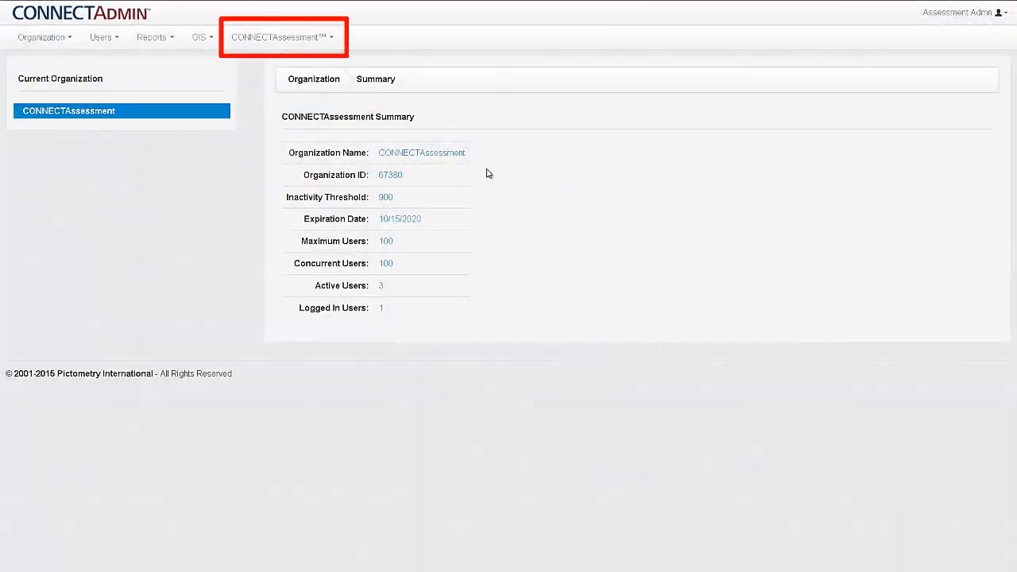
- Include prop_type as a filter in CONNECTAdmin's Filters and Search settings and place it directly below city
click(327, 39)
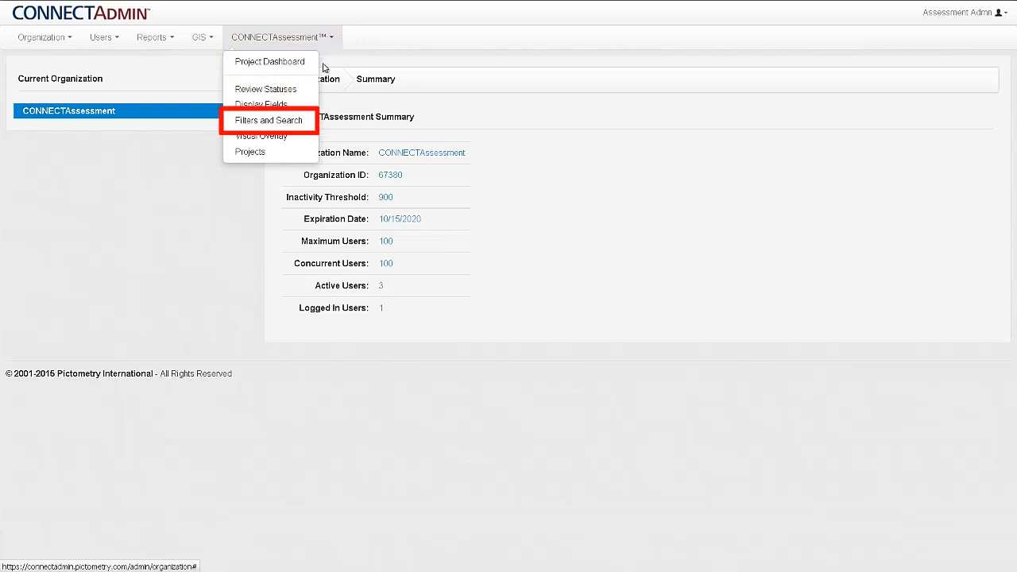
click(311, 119)
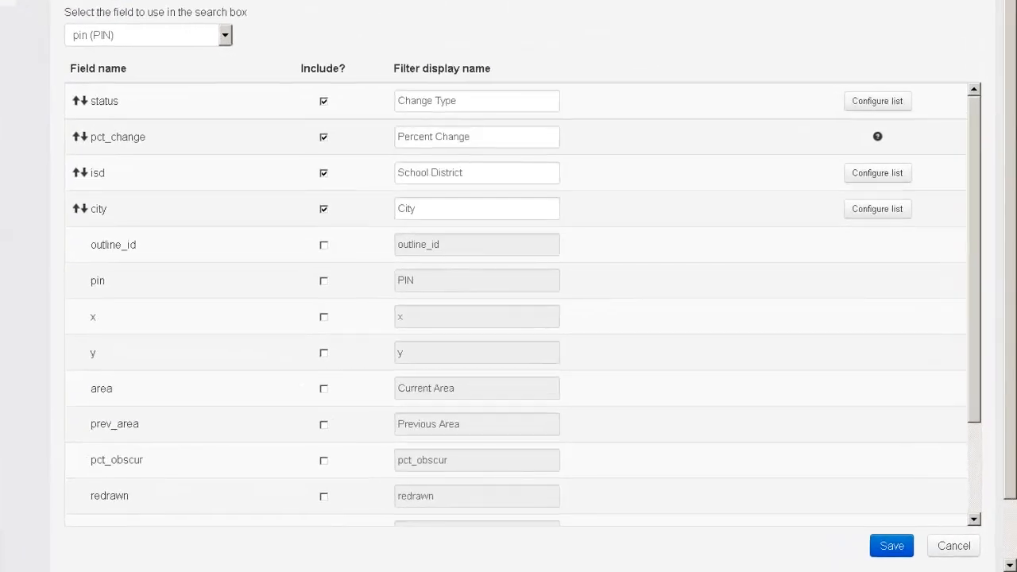
scroll(656, 159, down, 3)
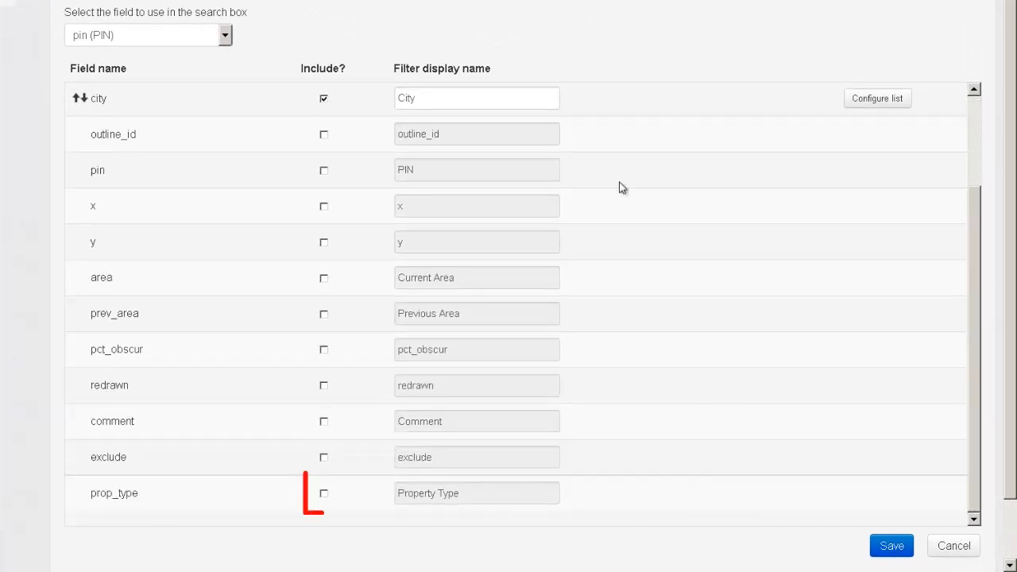
click(325, 494)
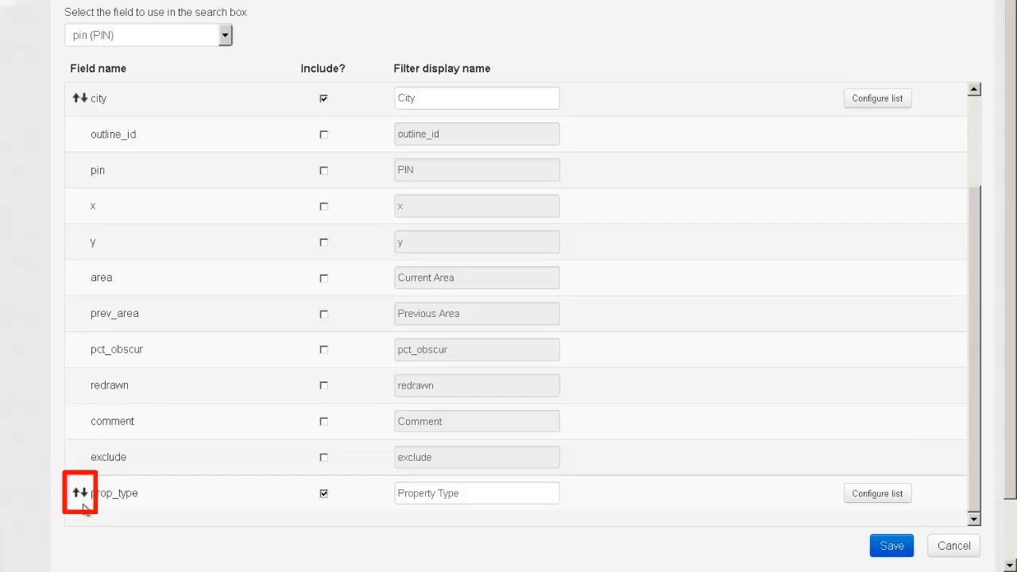
mouse_move(79, 490)
mouse_down()
mouse_move(96, 389)
mouse_move(99, 141)
mouse_up()
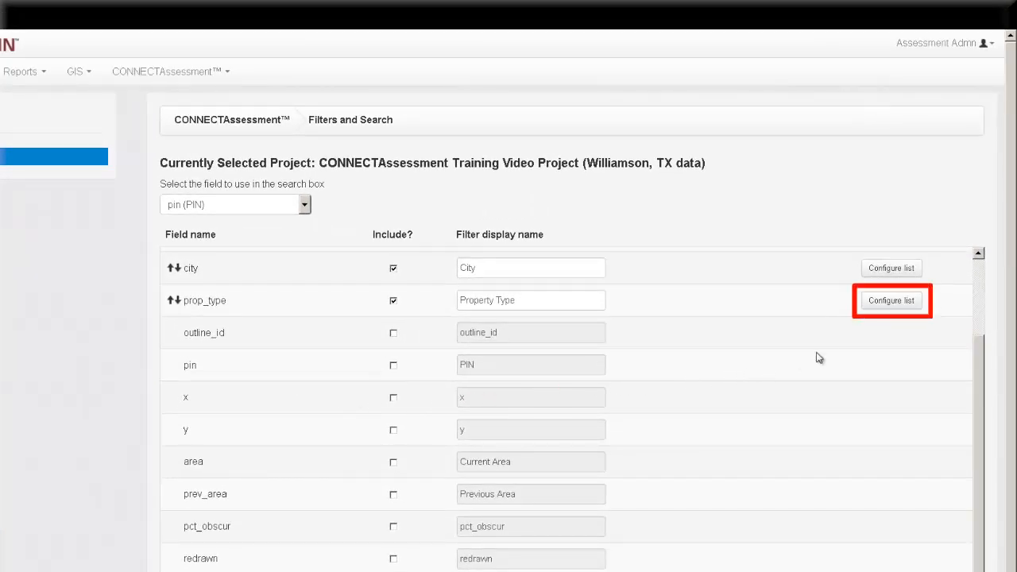
- Reorder the Property Type filter values so that Residential comes directly after C2
click(896, 302)
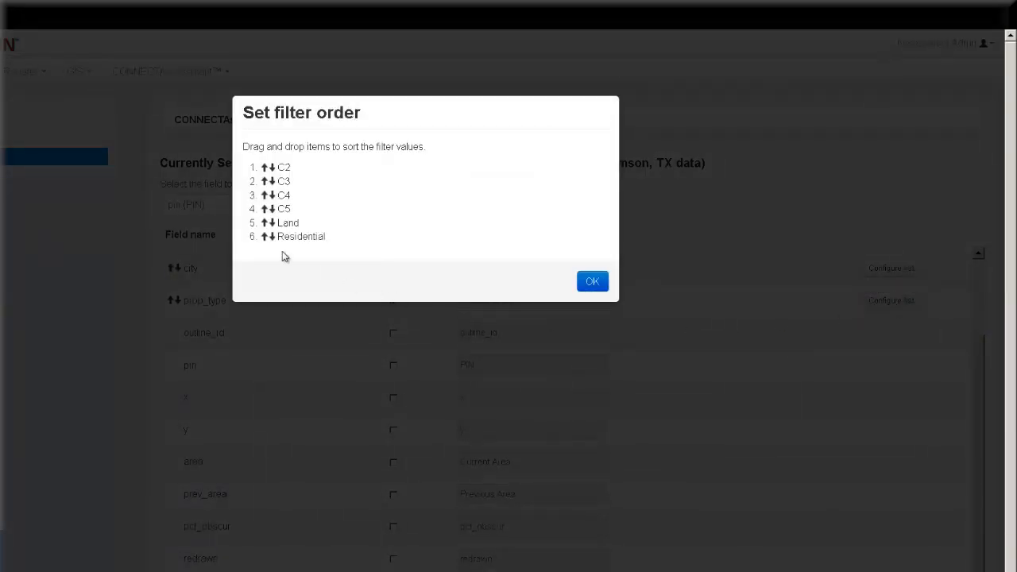
drag(268, 236, 289, 170)
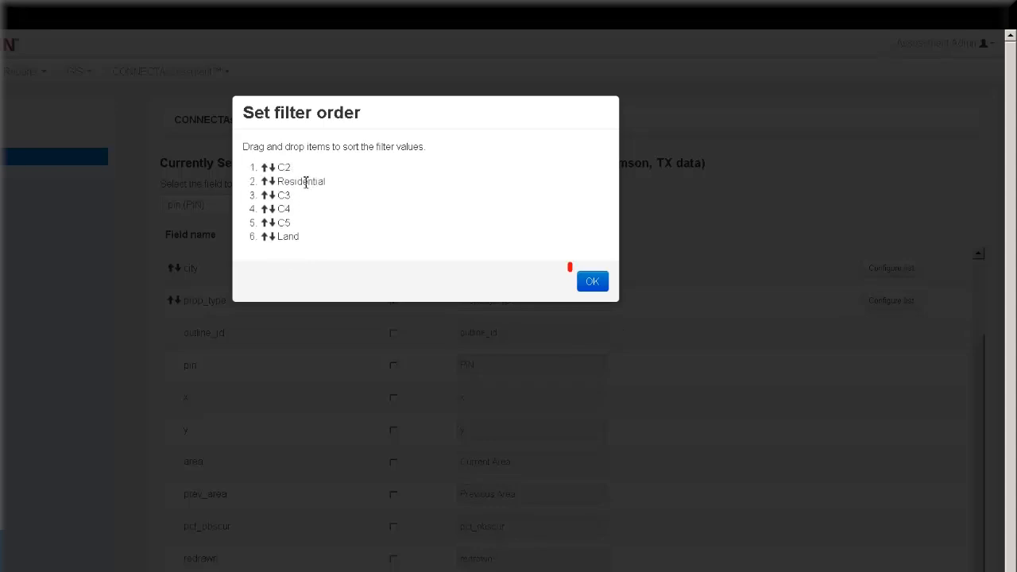
click(592, 282)
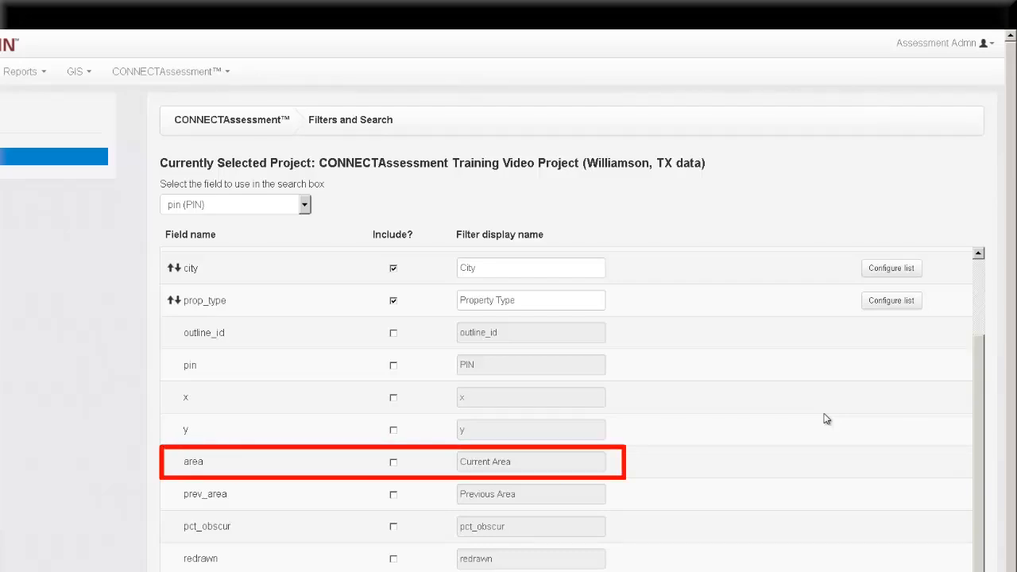
- Try to include the area field as a filter, and save the filter and search settings
click(393, 463)
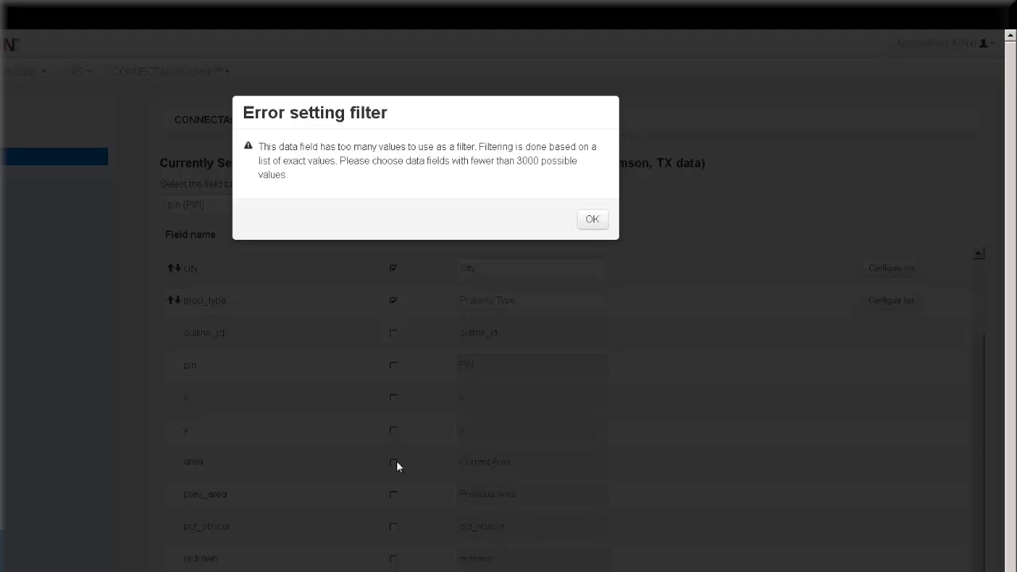
click(592, 219)
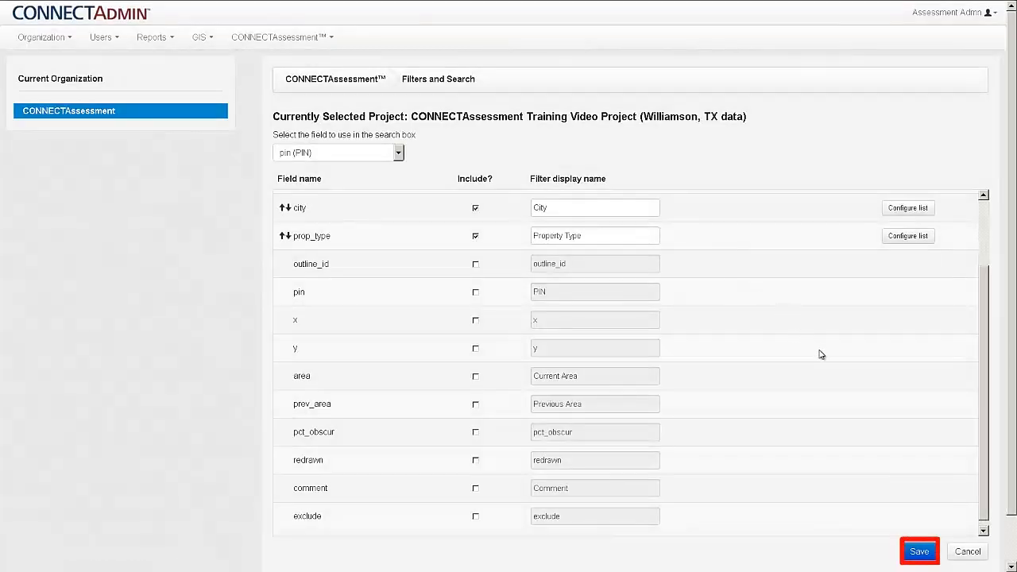
click(918, 554)
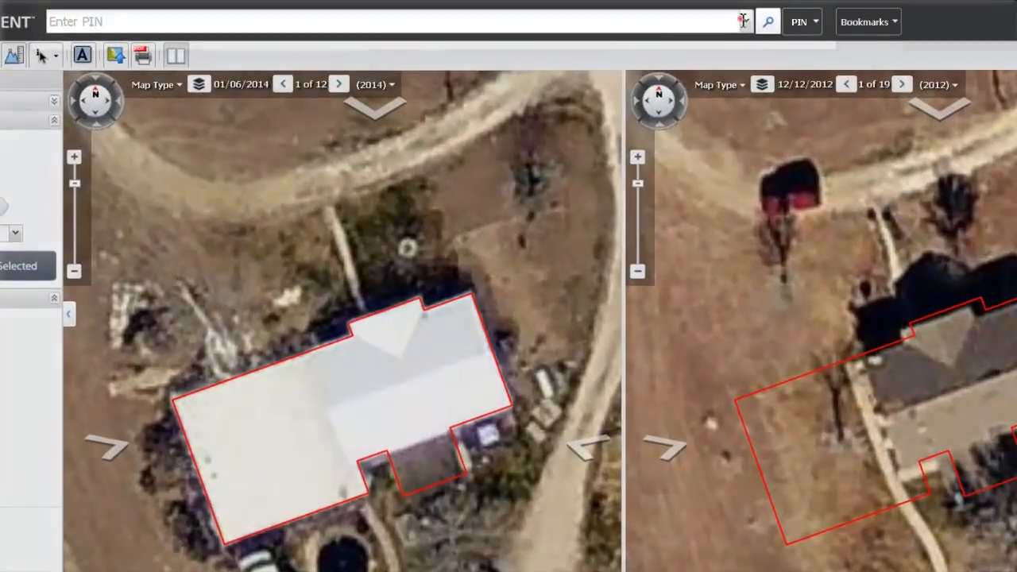
- Search for a parcel by its PIN in the CONNECTAssessment viewer and step forward through the matching buildings
click(687, 16)
click(717, 42)
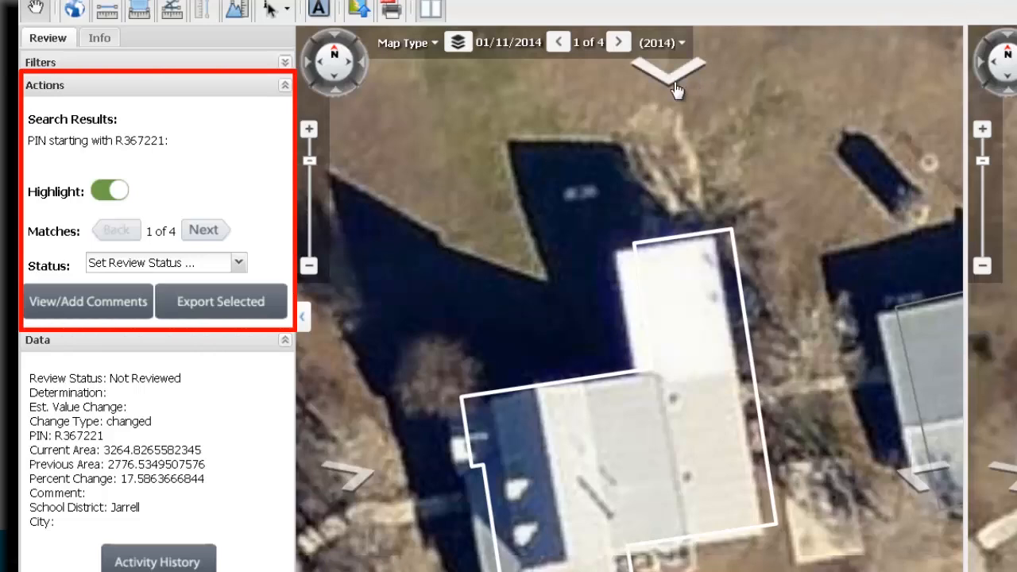
click(227, 235)
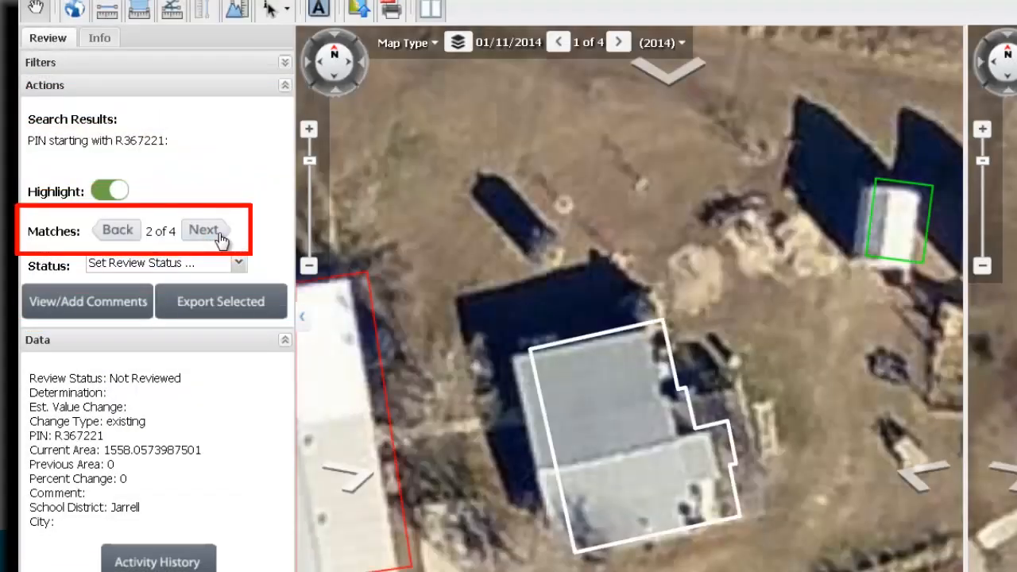
click(221, 235)
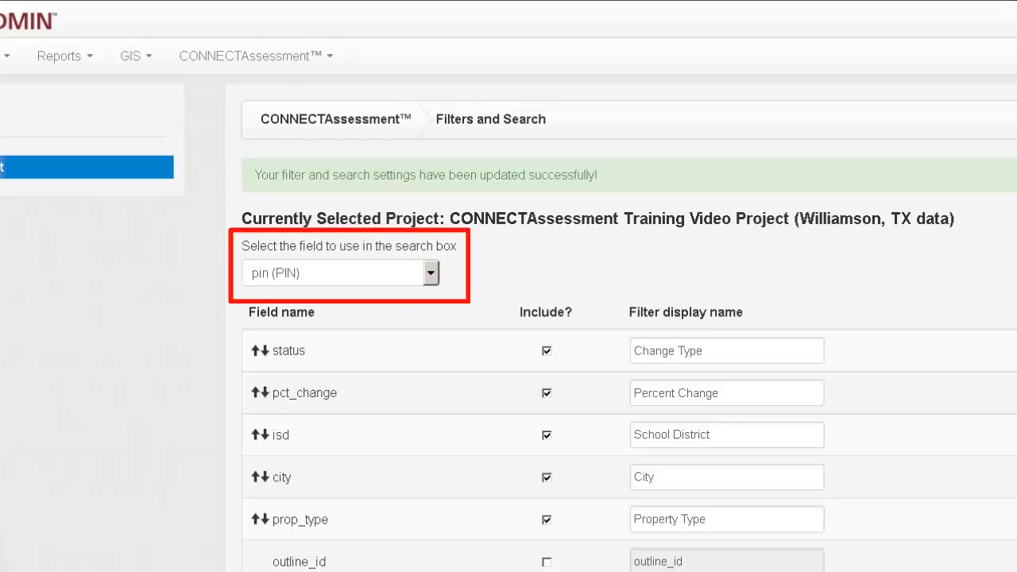
- In CONNECTAdmin's Filters and Search settings, choose pin (PIN) as the search box field and save
click(436, 275)
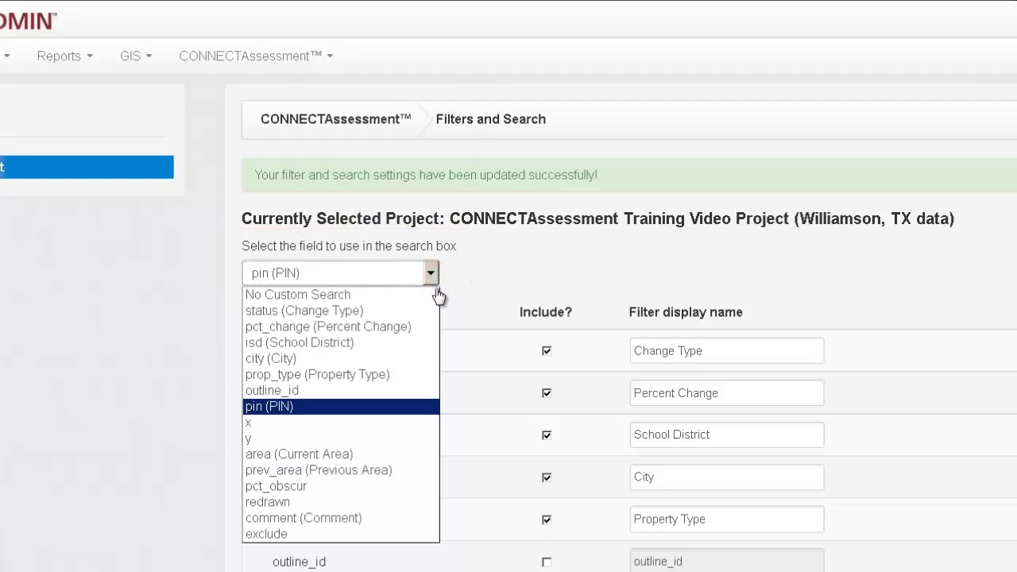
click(430, 407)
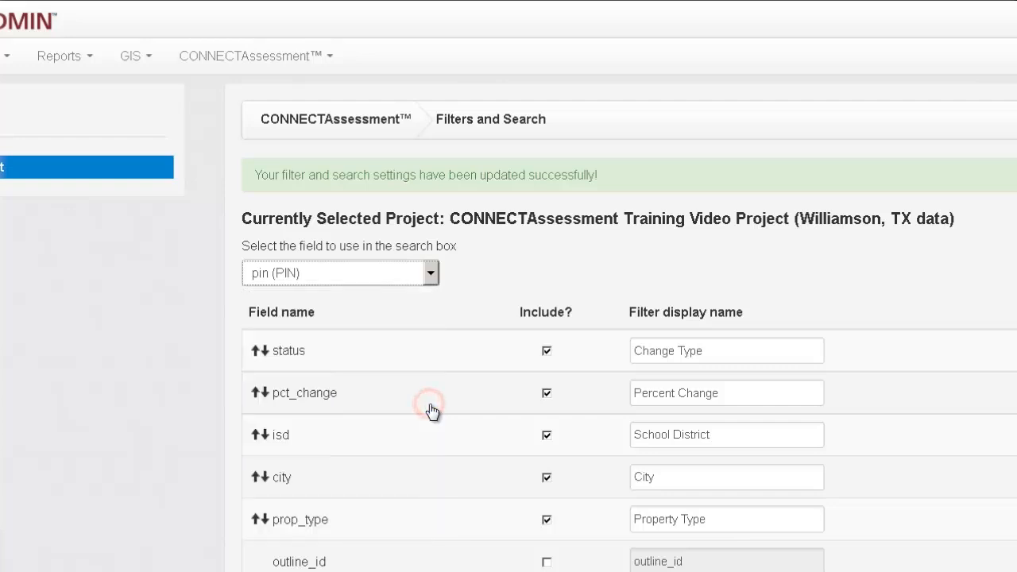
click(436, 280)
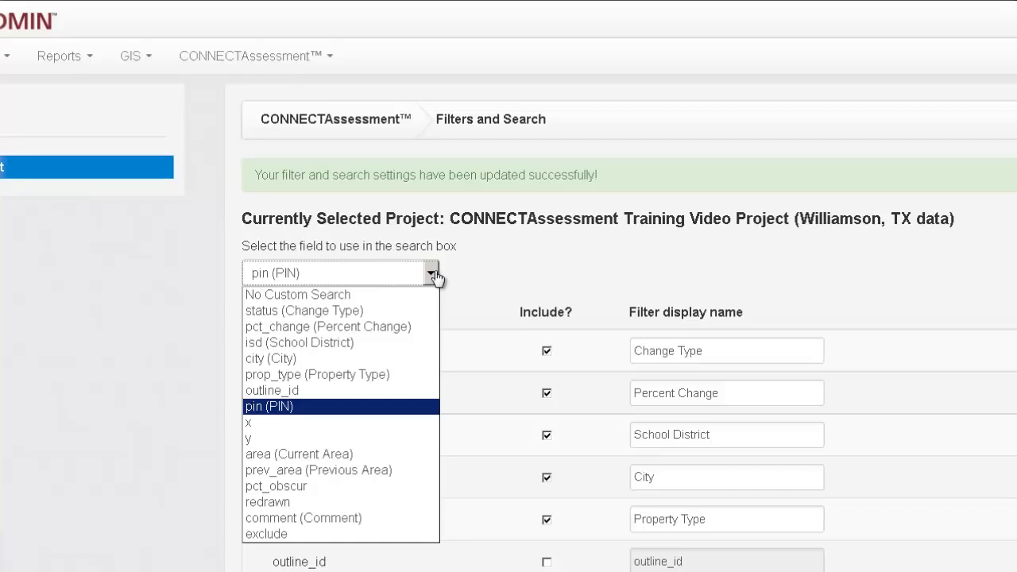
click(415, 407)
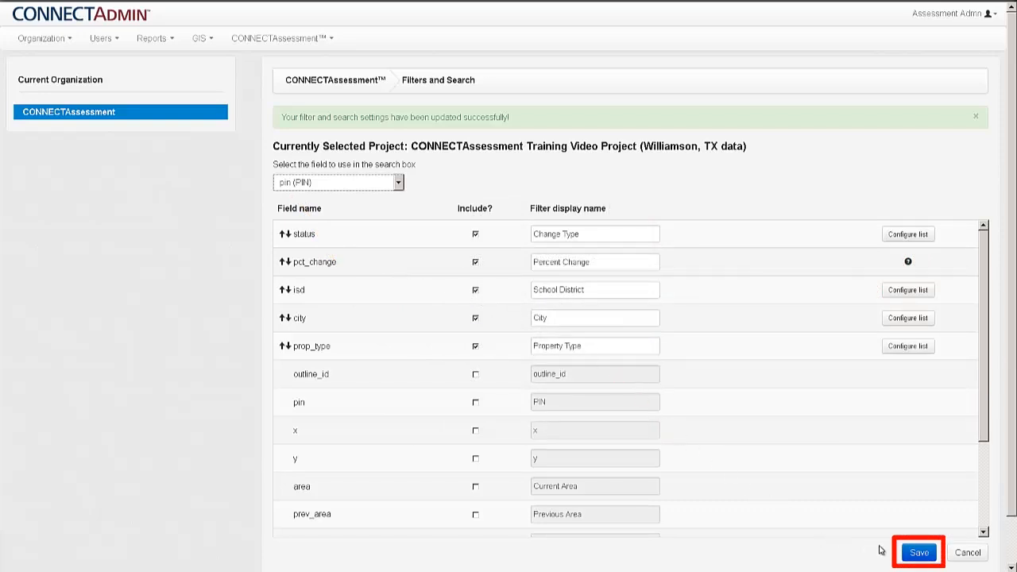
click(917, 552)
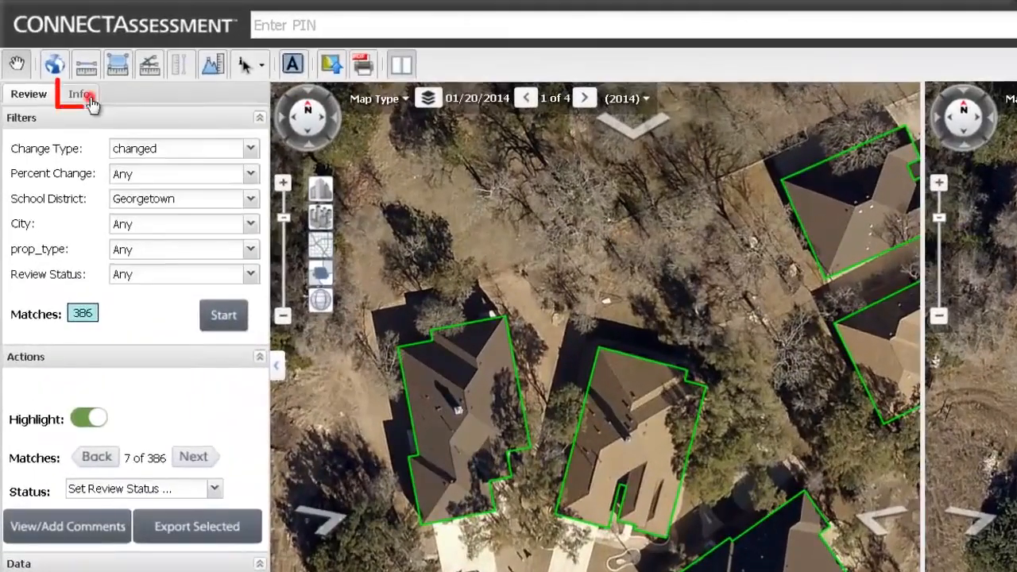
- Show the building information in the CONNECTAssessment viewer
click(74, 81)
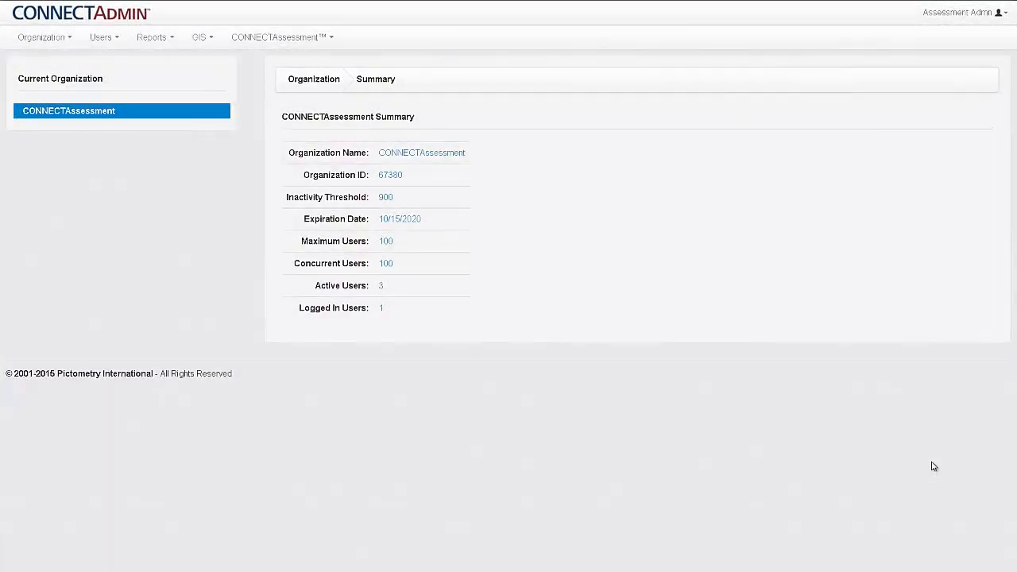
- In CONNECTAdmin's Visual Overlay settings, change the line color of the unknown value's overlay to a slightly muted, slightly transparent blue
click(332, 39)
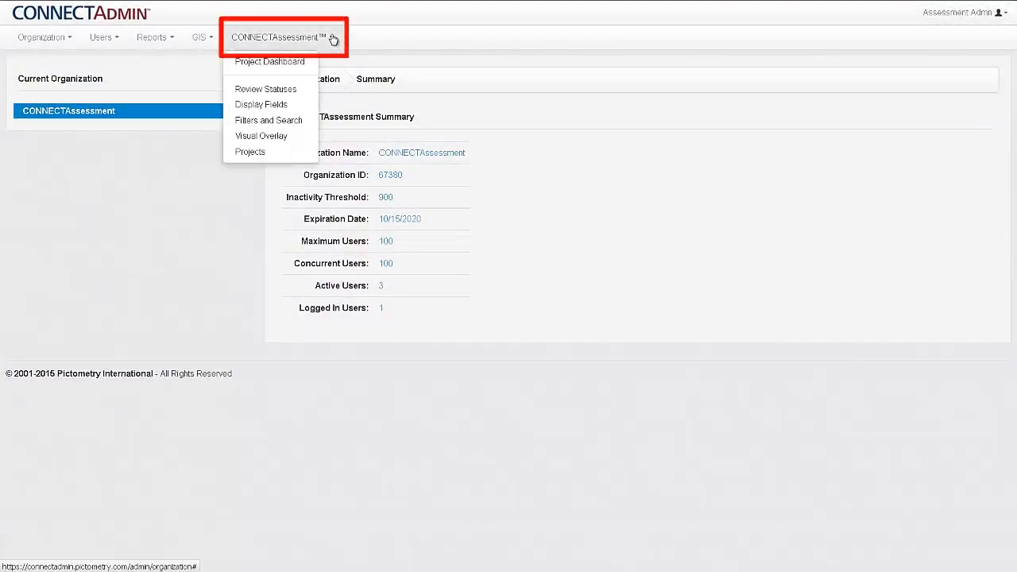
click(308, 137)
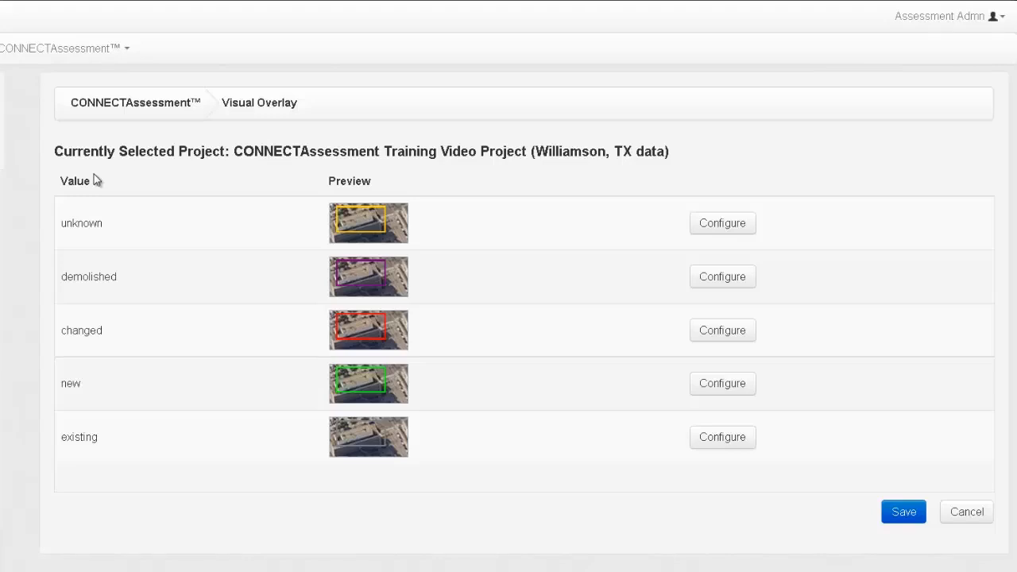
click(723, 225)
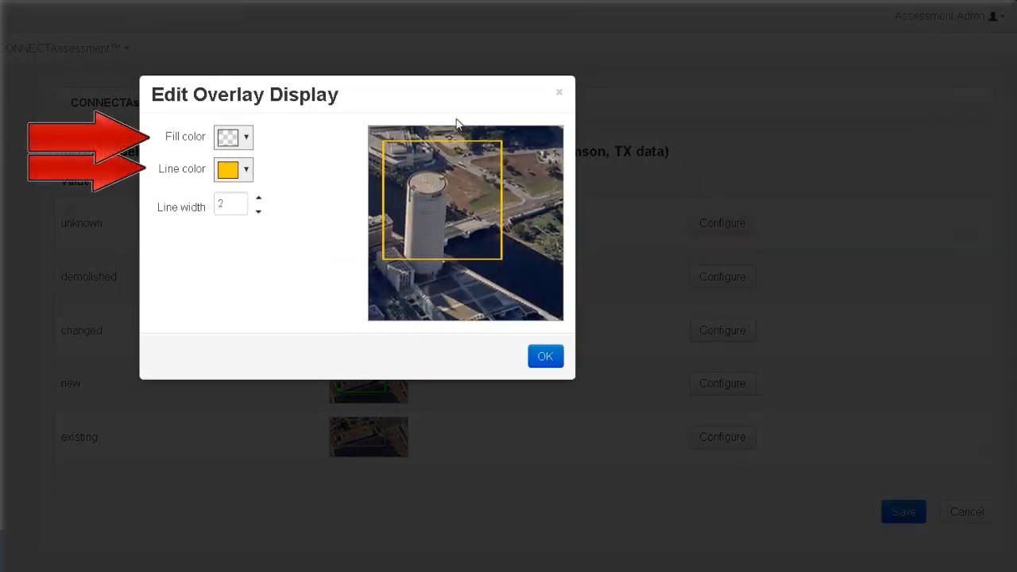
click(248, 170)
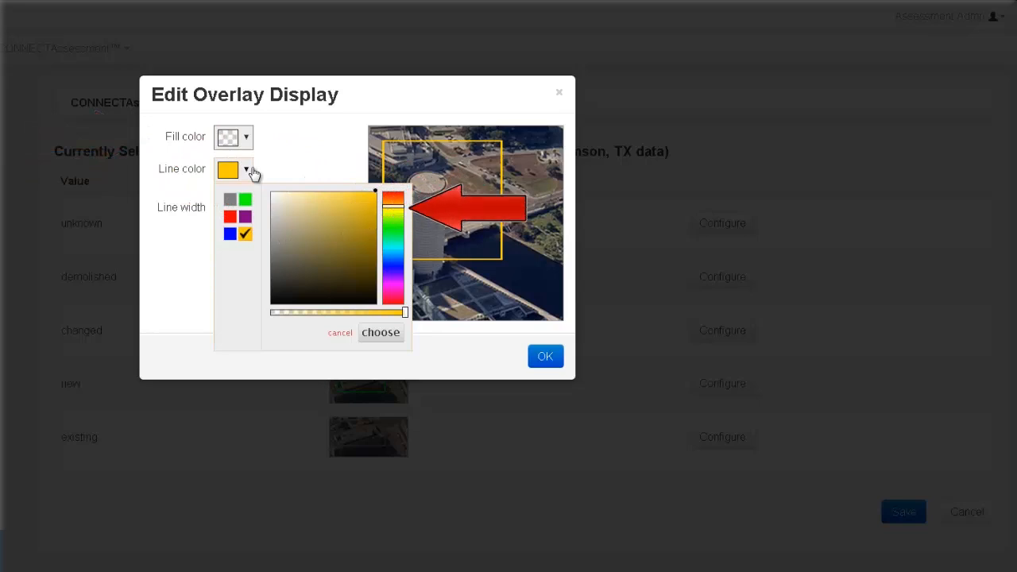
drag(392, 212, 394, 271)
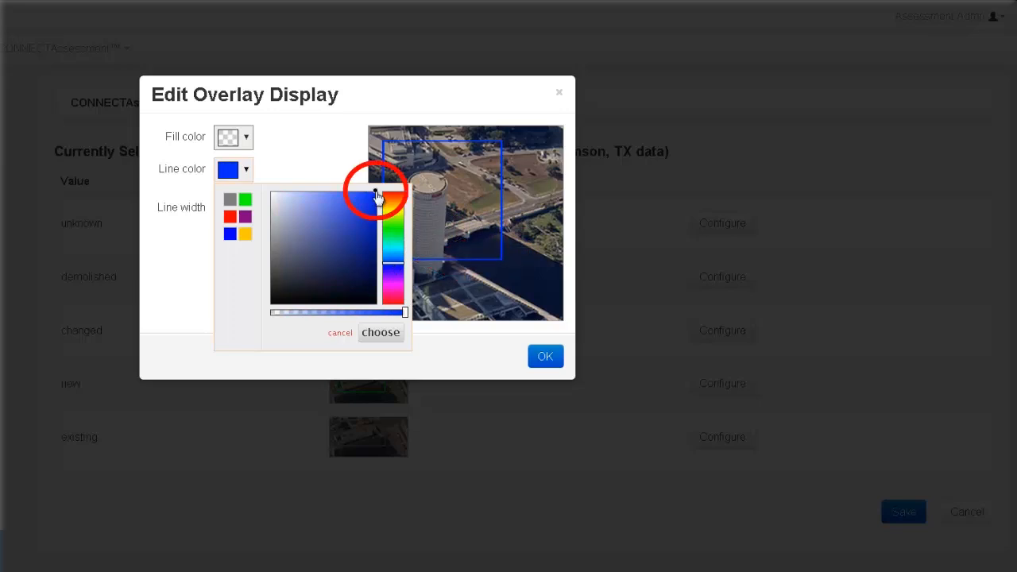
click(361, 255)
mouse_move(308, 279)
mouse_down()
mouse_move(295, 243)
mouse_move(338, 235)
mouse_move(367, 205)
mouse_up()
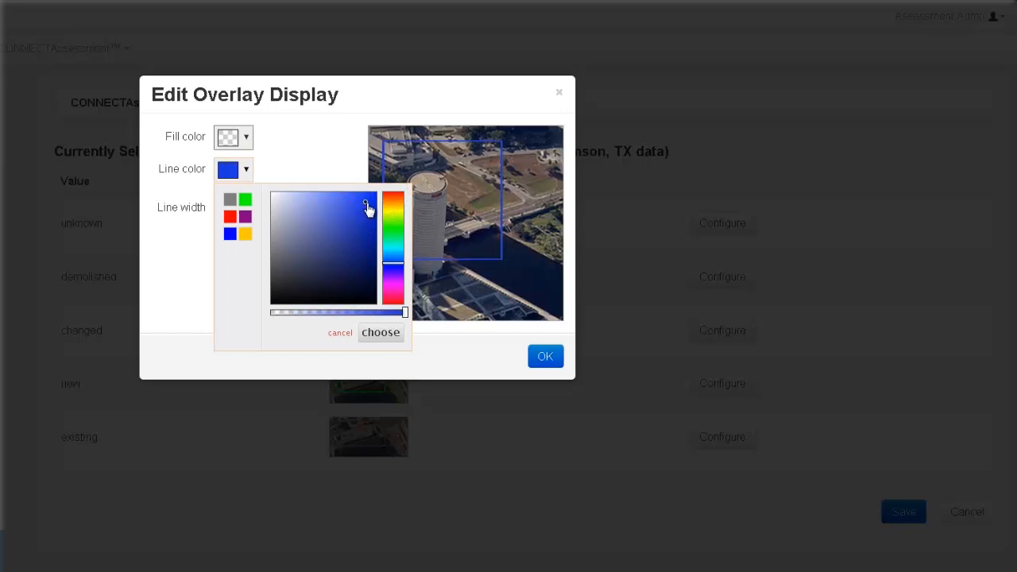
mouse_move(406, 313)
mouse_down()
mouse_move(273, 315)
mouse_move(403, 317)
mouse_up()
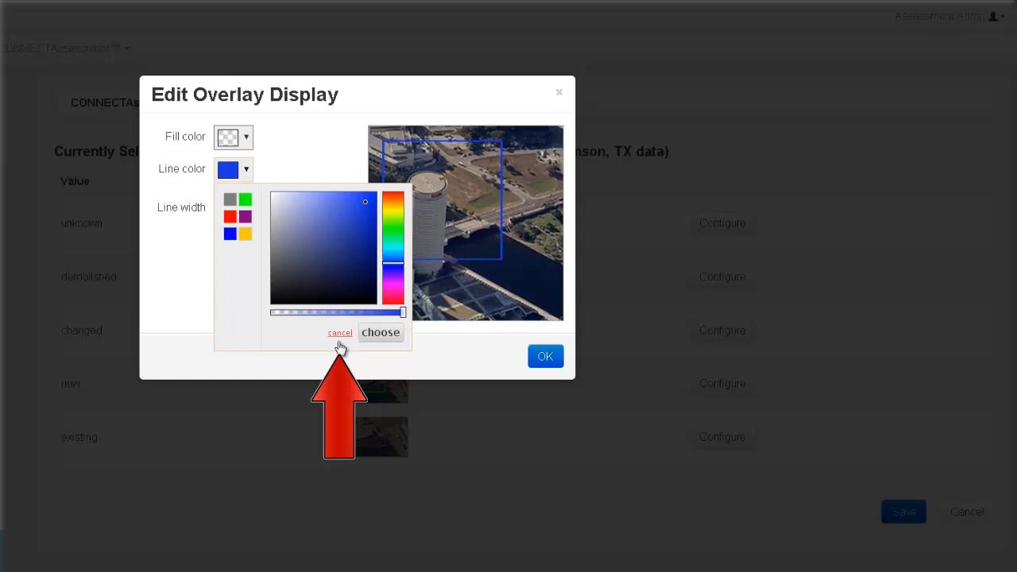
click(380, 333)
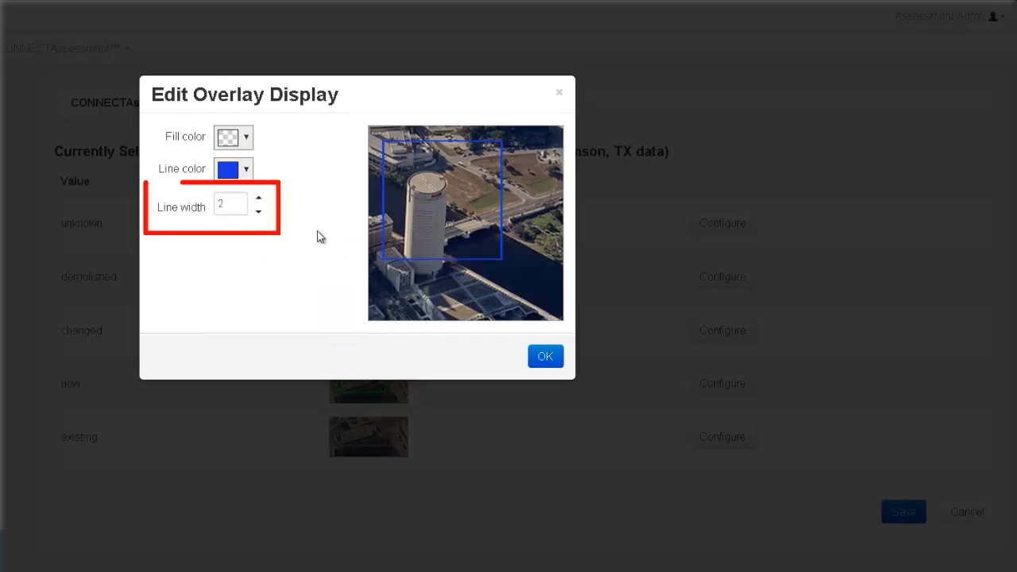
- Raise the line width of the unknown value's overlay to 6
click(259, 198)
click(259, 198)
click(259, 198)
click(259, 198)
click(259, 197)
click(259, 211)
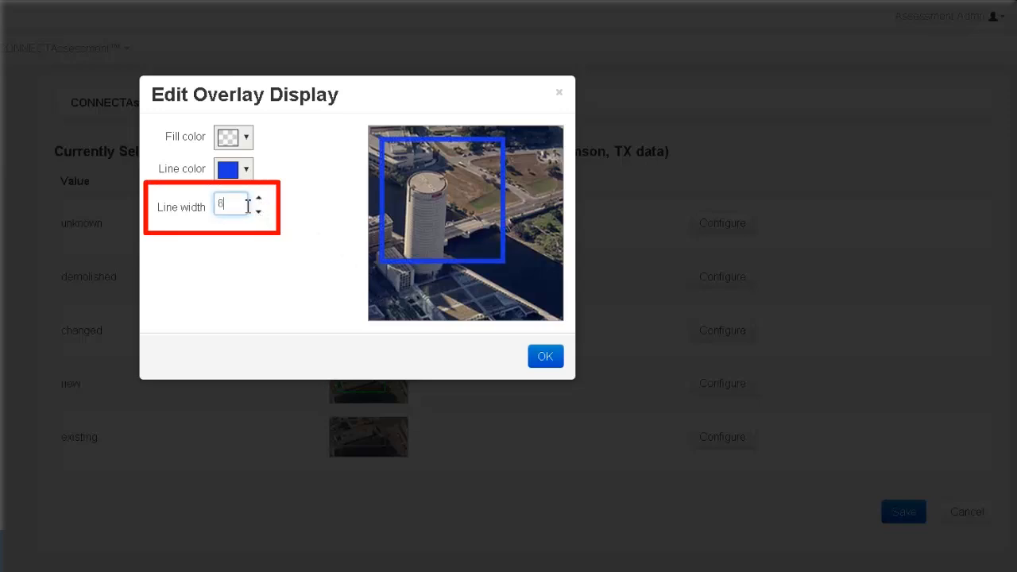
- Set the line width of the unknown value's overlay to 3 and accept the overlay display changes
drag(220, 204, 204, 208)
text(3)
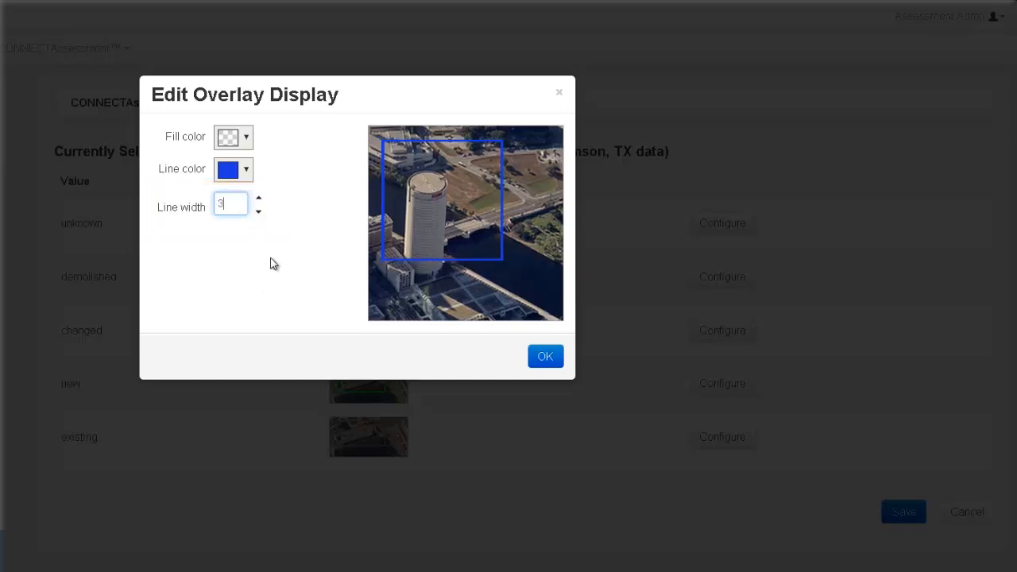
click(543, 359)
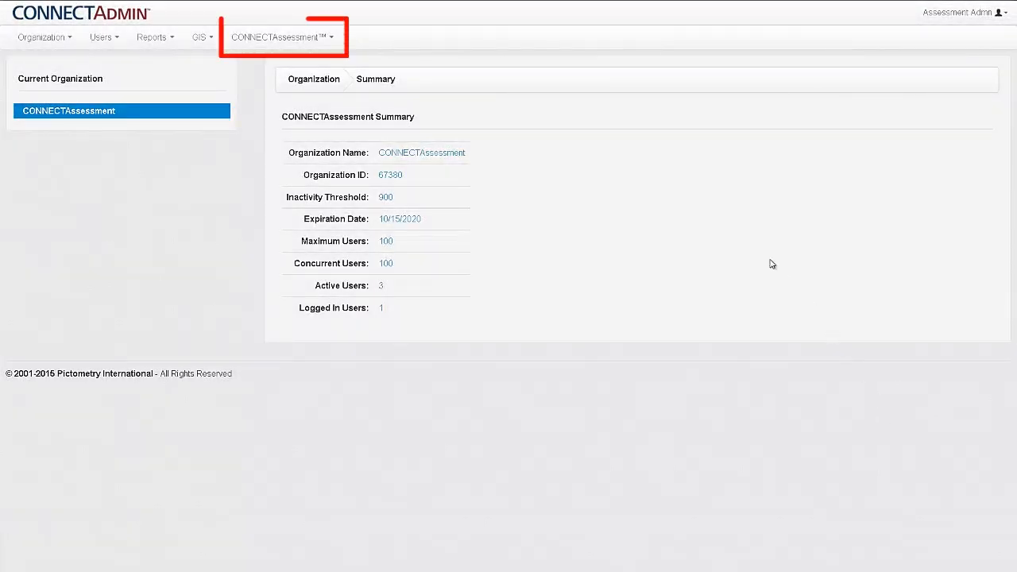
- Open the CONNECTAssessment Projects page to review the project names and descriptions
click(329, 40)
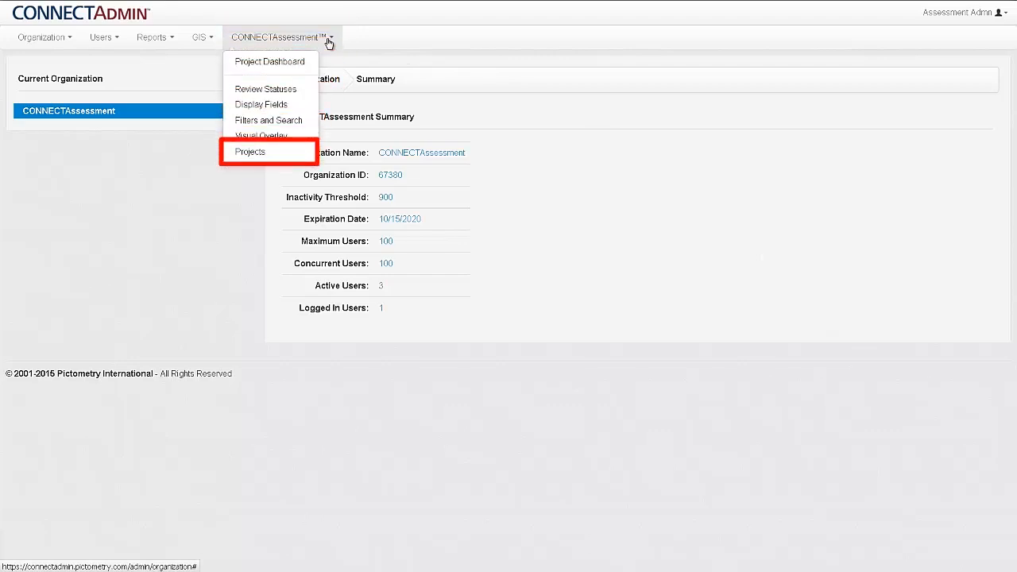
click(293, 154)
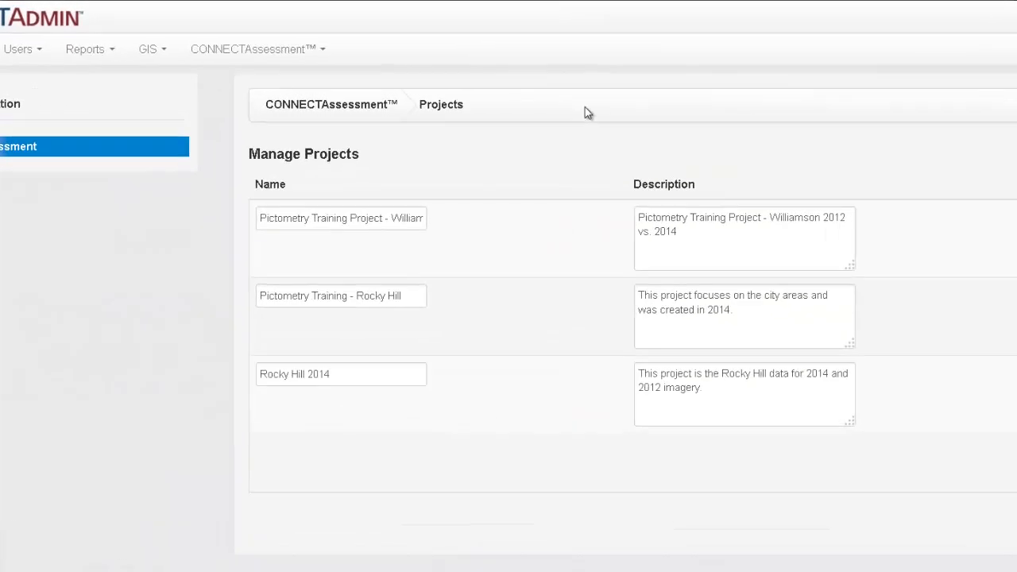
- View the Change Detection Project selector on the Review Statuses and Display Fields pages and list the available projects
click(294, 62)
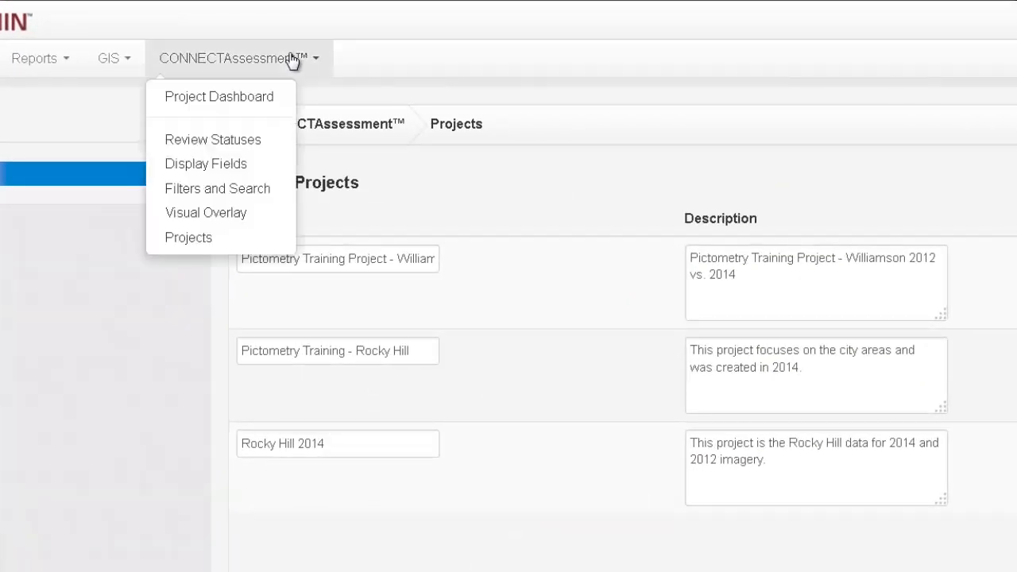
click(258, 143)
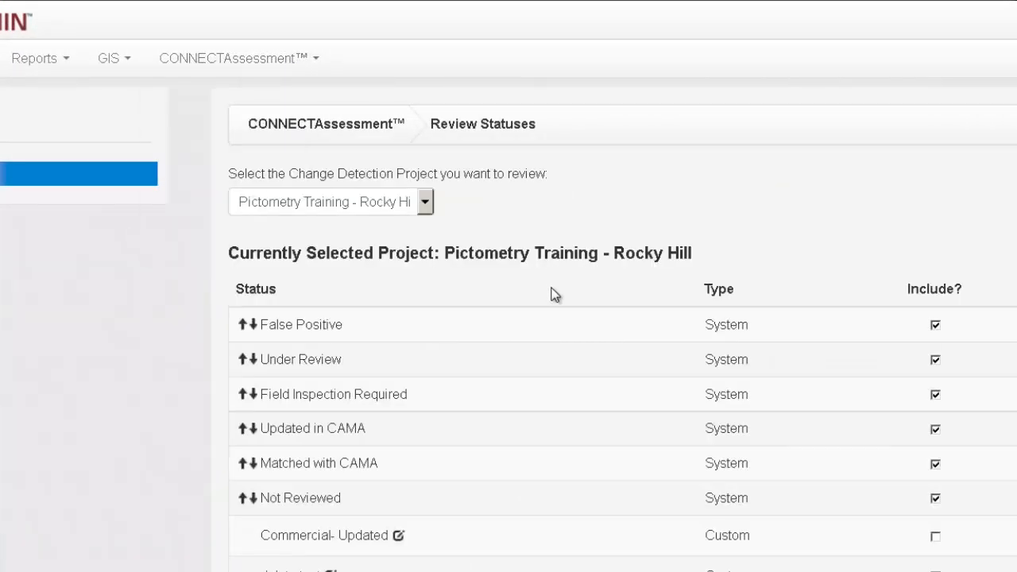
click(284, 62)
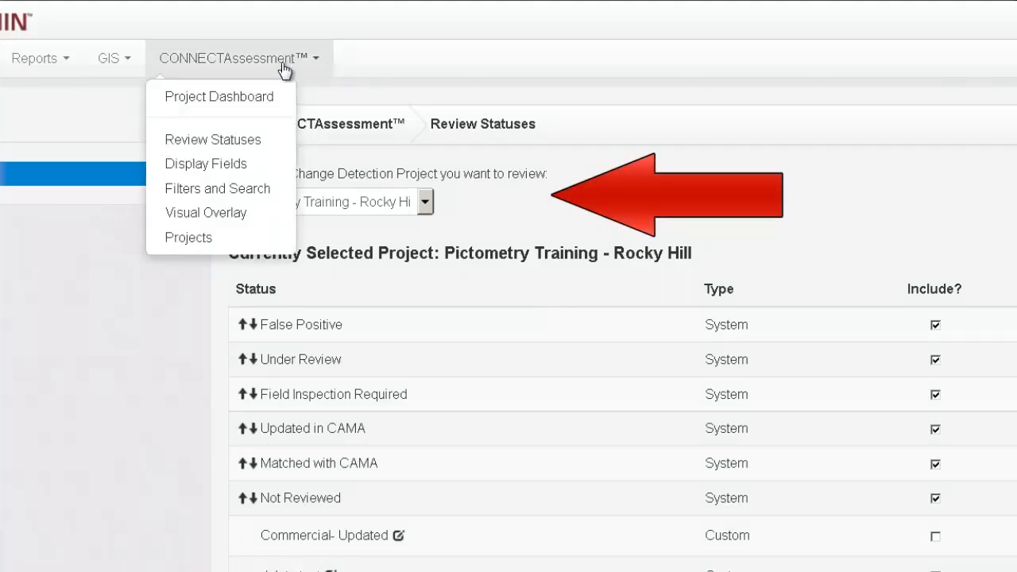
click(255, 167)
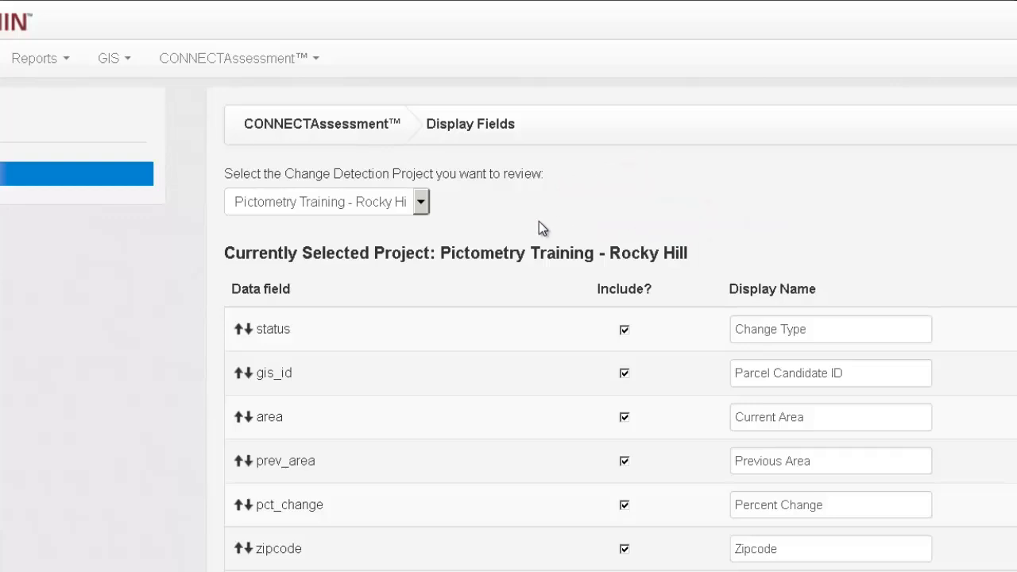
click(422, 203)
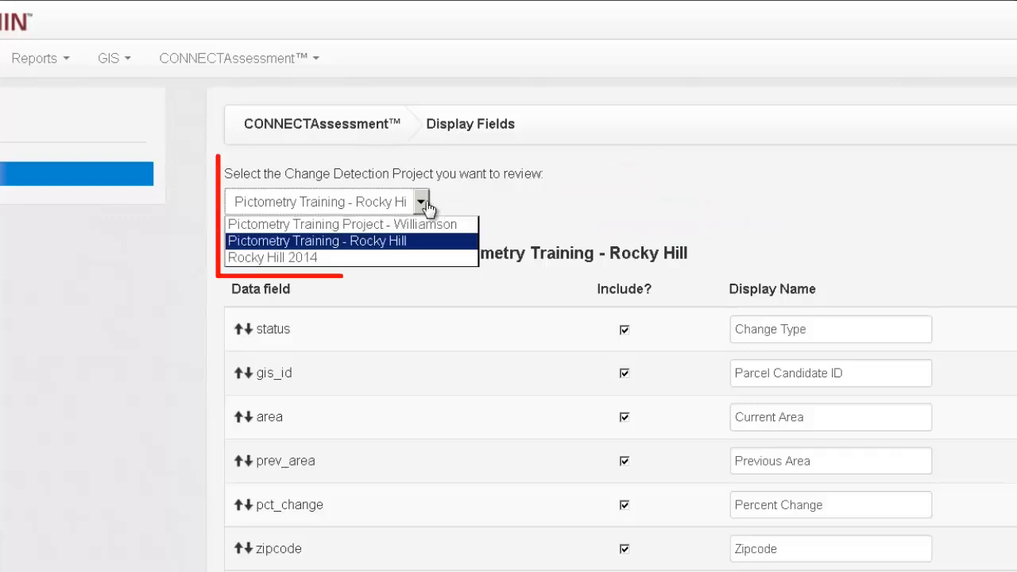